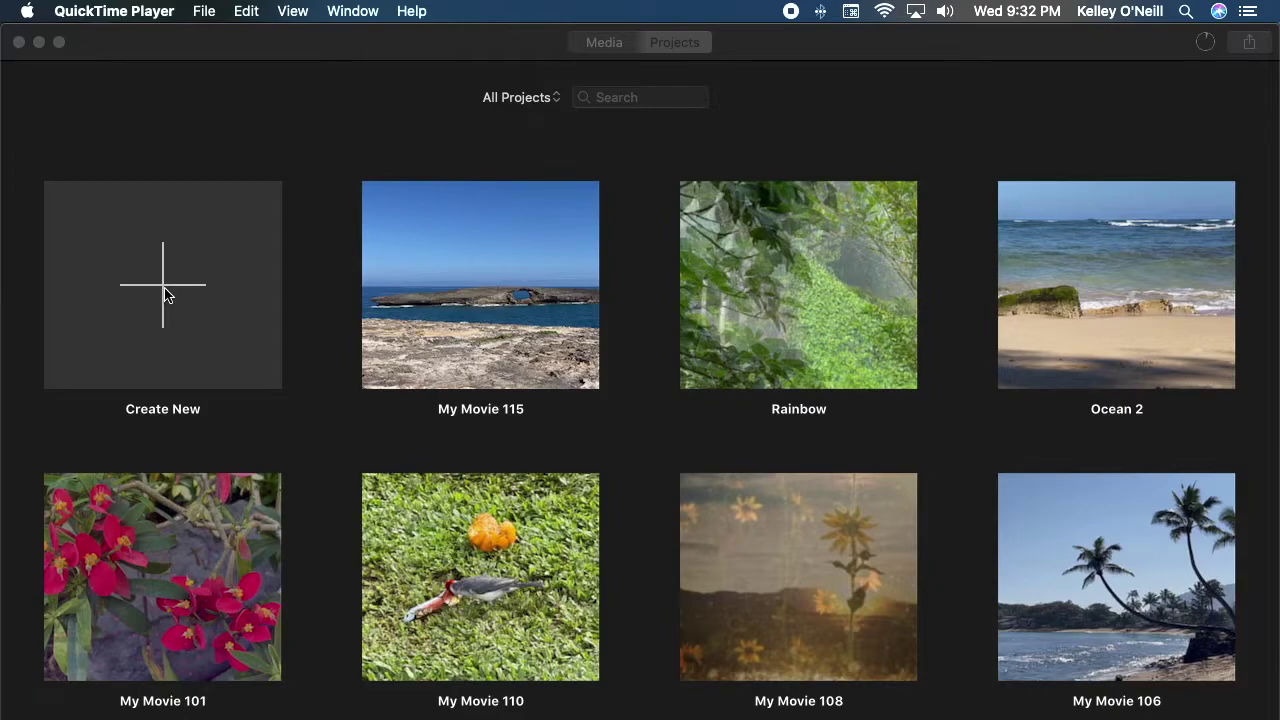
# Create a new empty movie project, My Movie 117, from iMovie's Projects view.
pyautogui.click(166, 295)
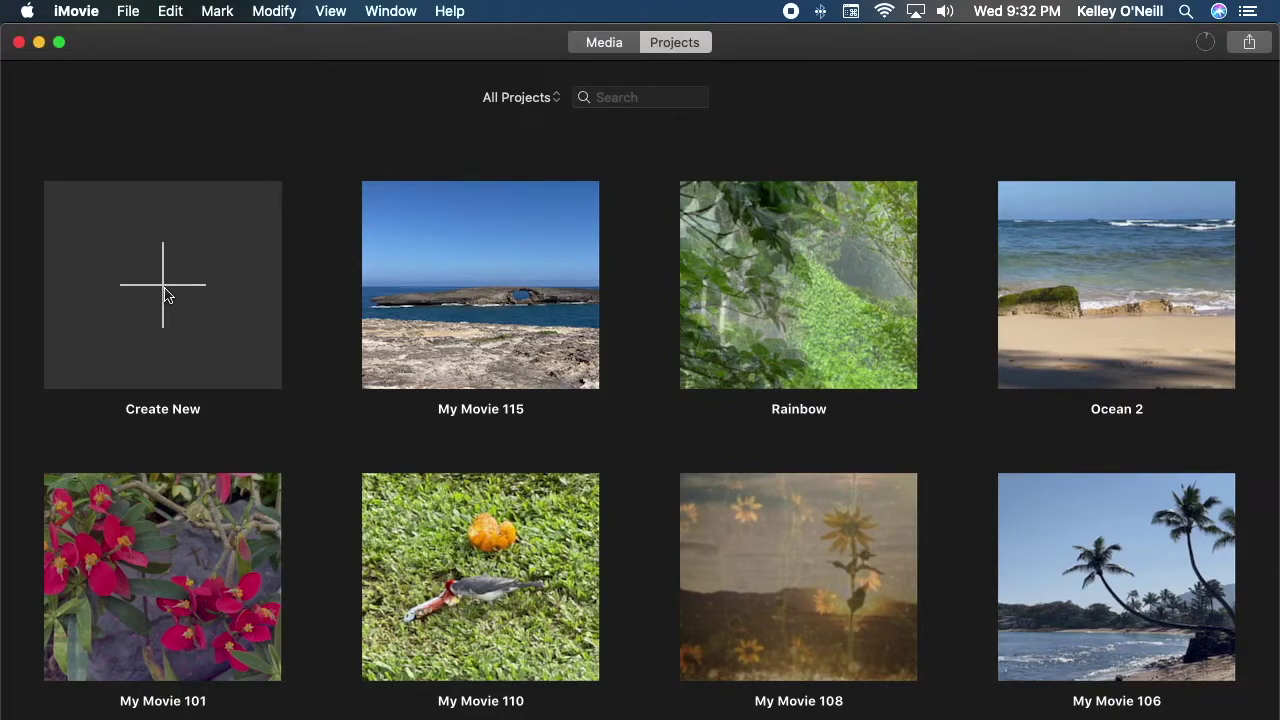
pyautogui.click(166, 295)
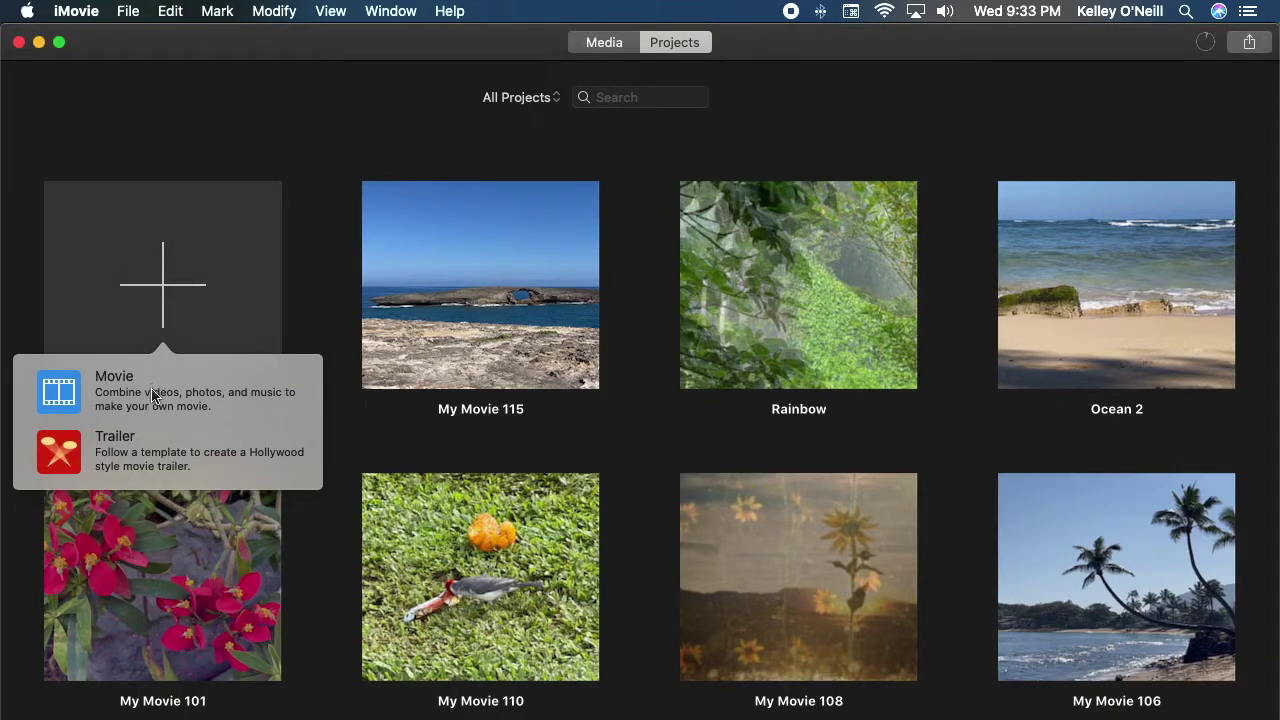
pyautogui.click(152, 396)
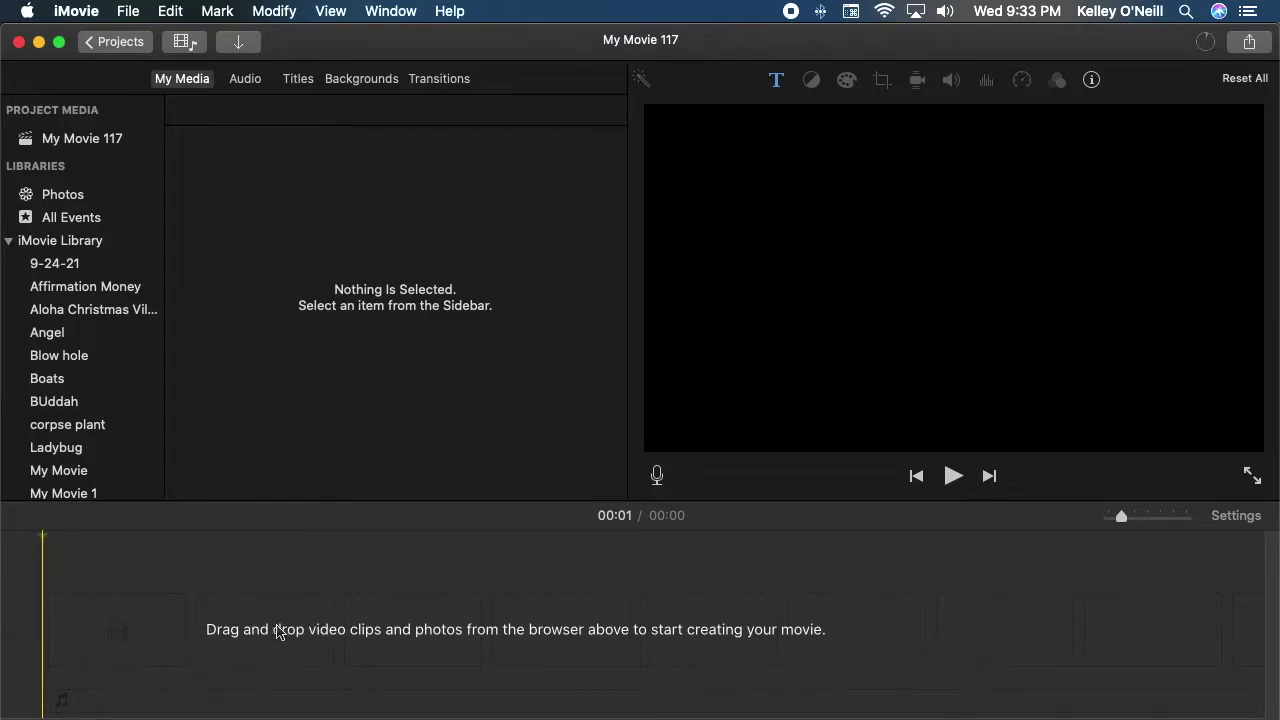
# Drag IMG_7699.mov from the Downloads folder into the iMovie timeline, then close Finder.
pyautogui.moveTo(139, 716)
pyautogui.click(139, 690)
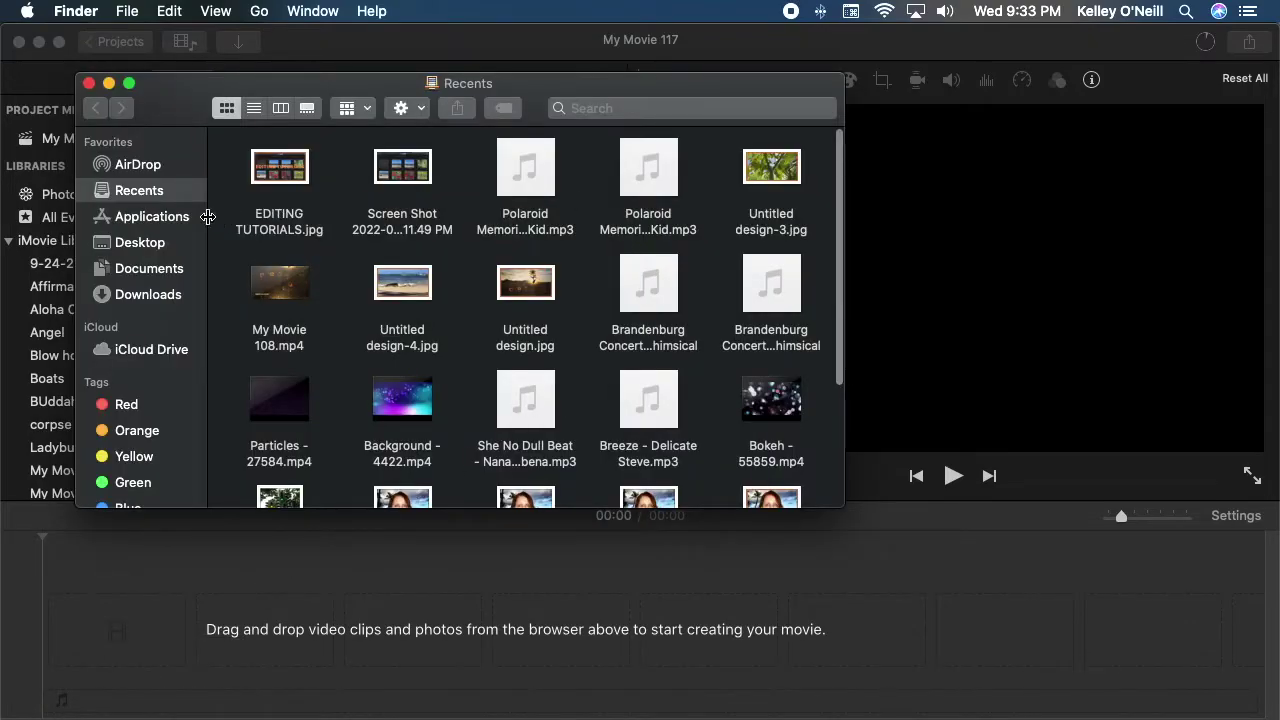
pyautogui.click(143, 294)
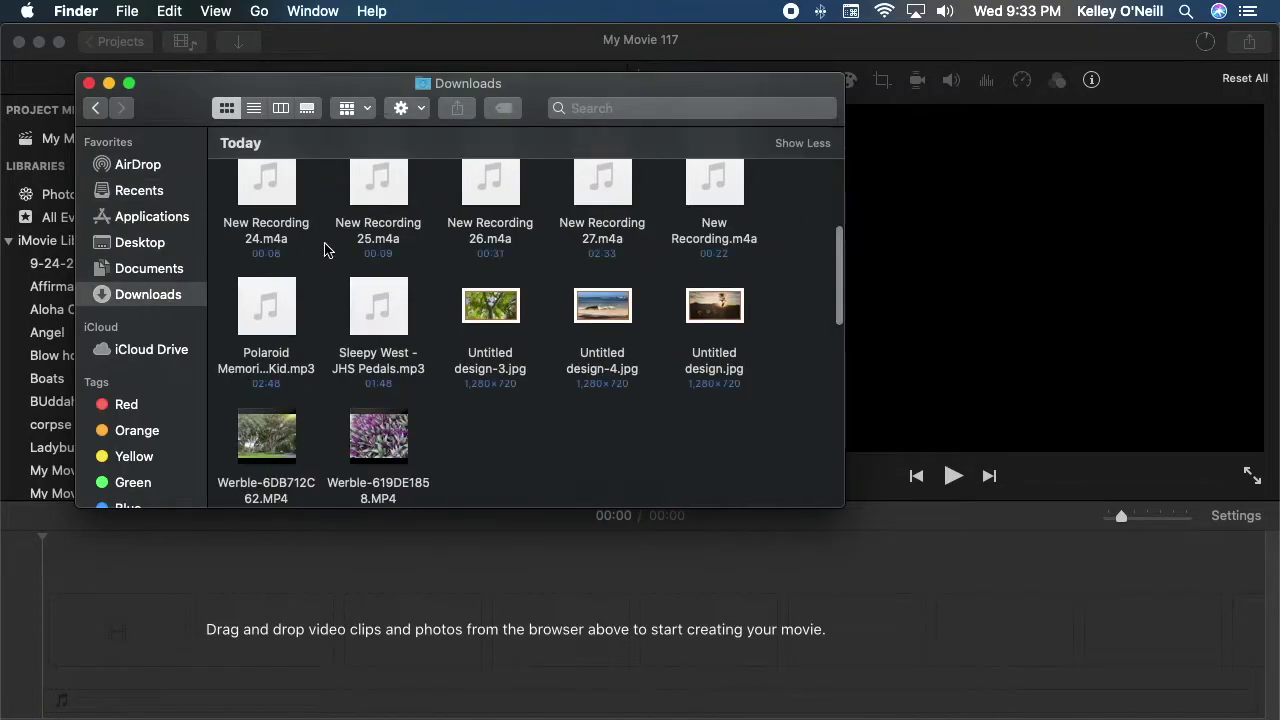
pyautogui.scroll(5, 355, 240)
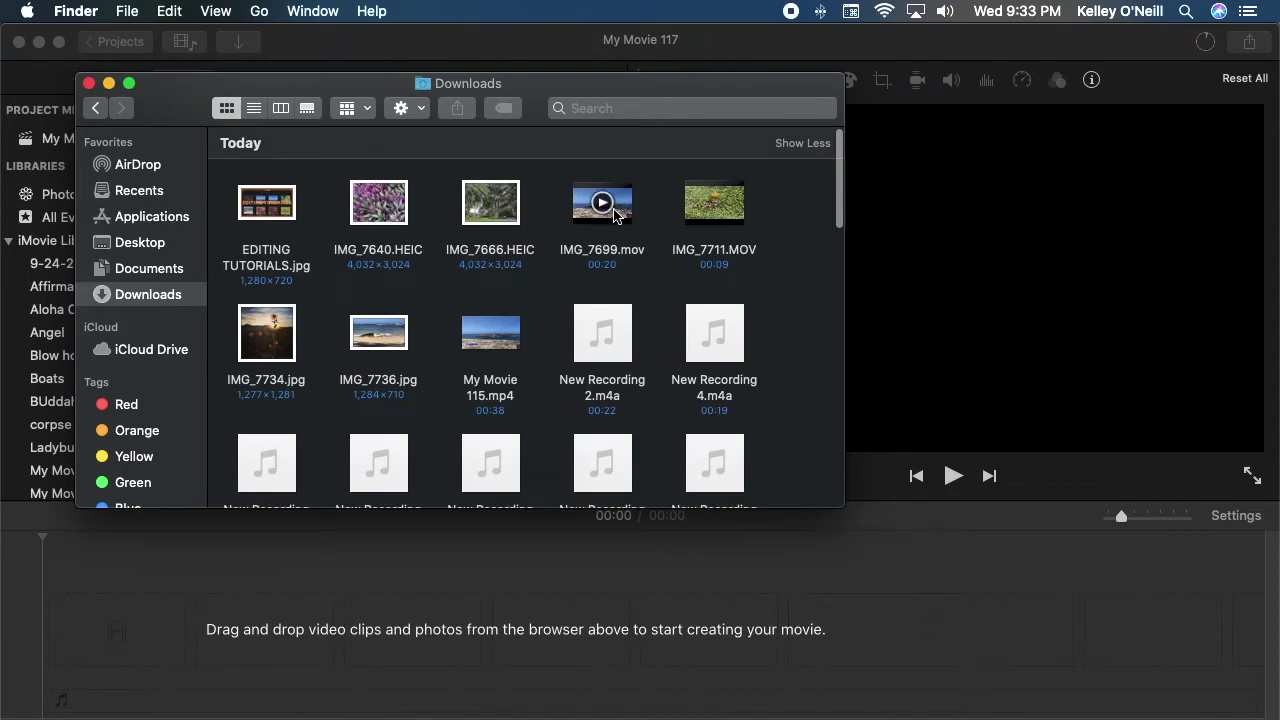
pyautogui.moveTo(625, 209); pyautogui.dragTo(178, 597)
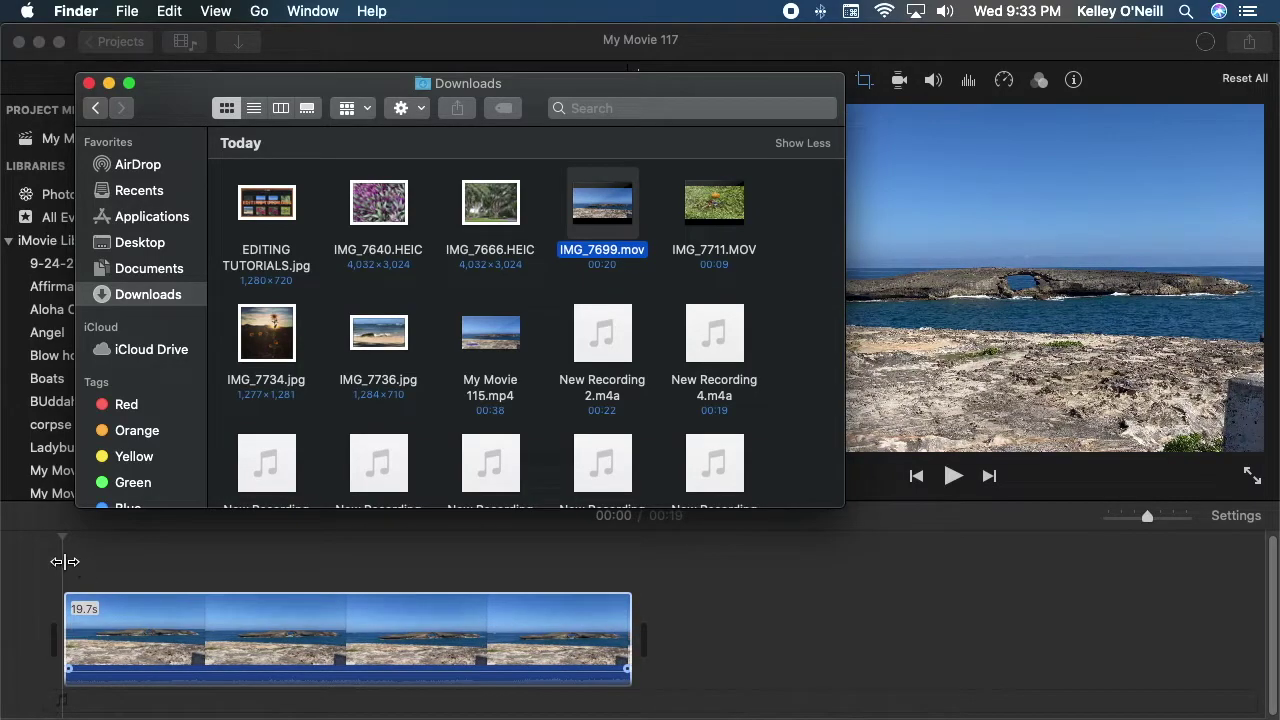
pyautogui.click(89, 84)
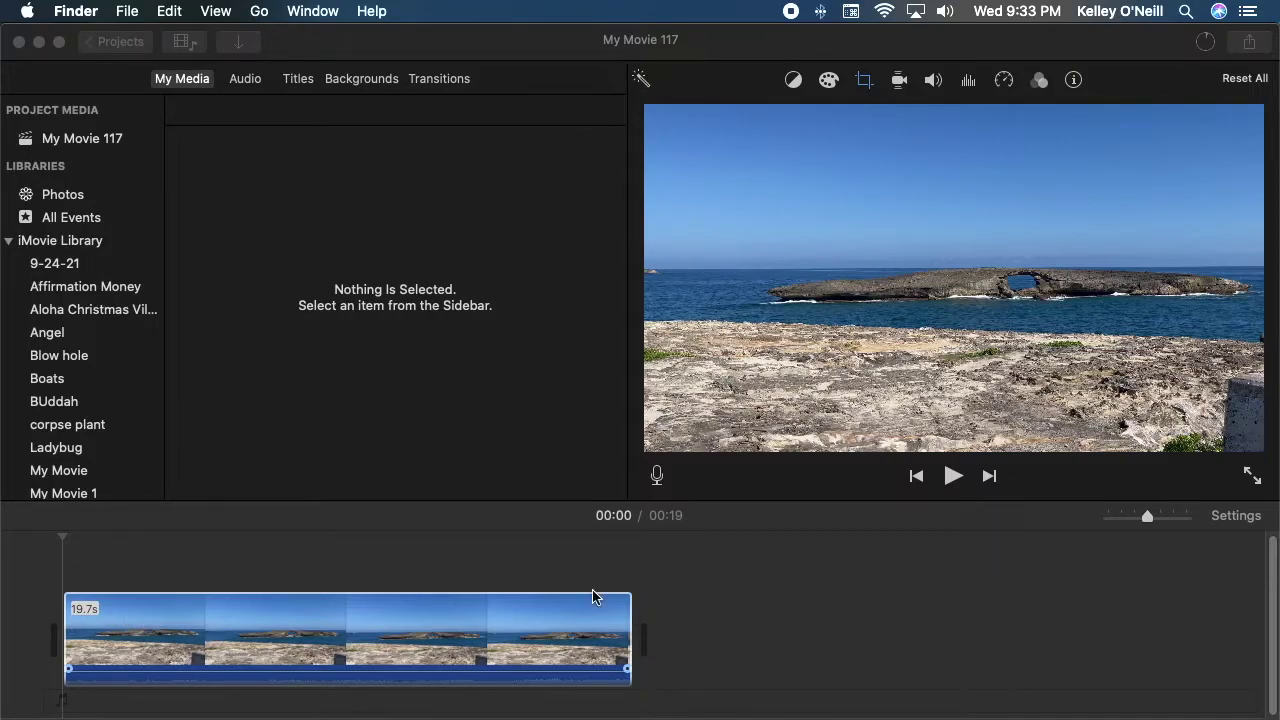
# Add a Cross Dissolve after the beach clip and paste a second copy of the clip.
pyautogui.click(428, 86)
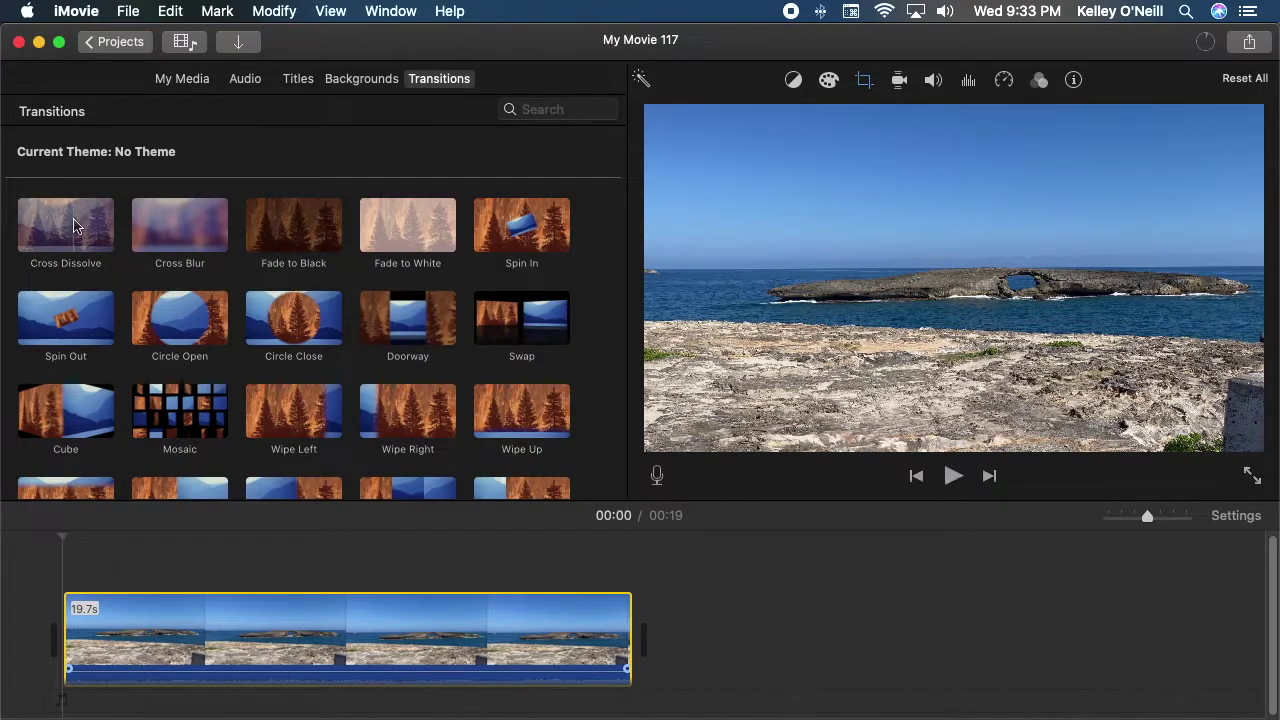
pyautogui.moveTo(84, 220); pyautogui.dragTo(624, 638)
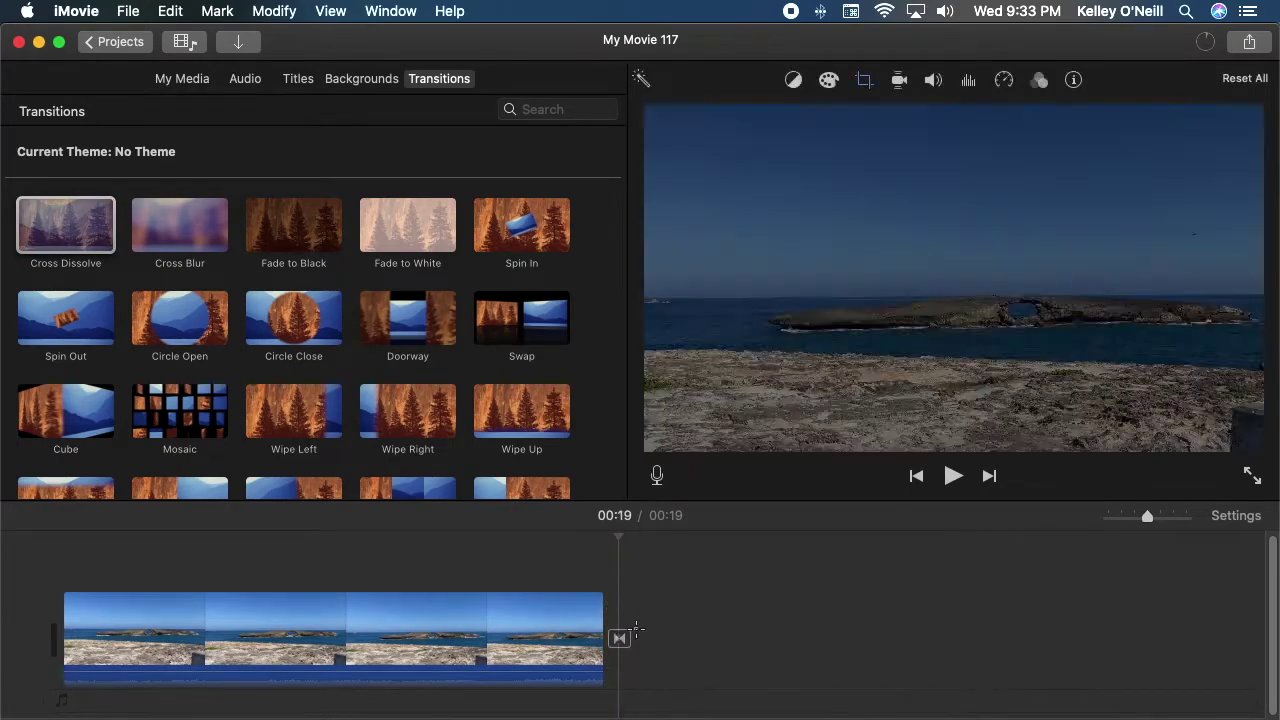
pyautogui.click(532, 632)
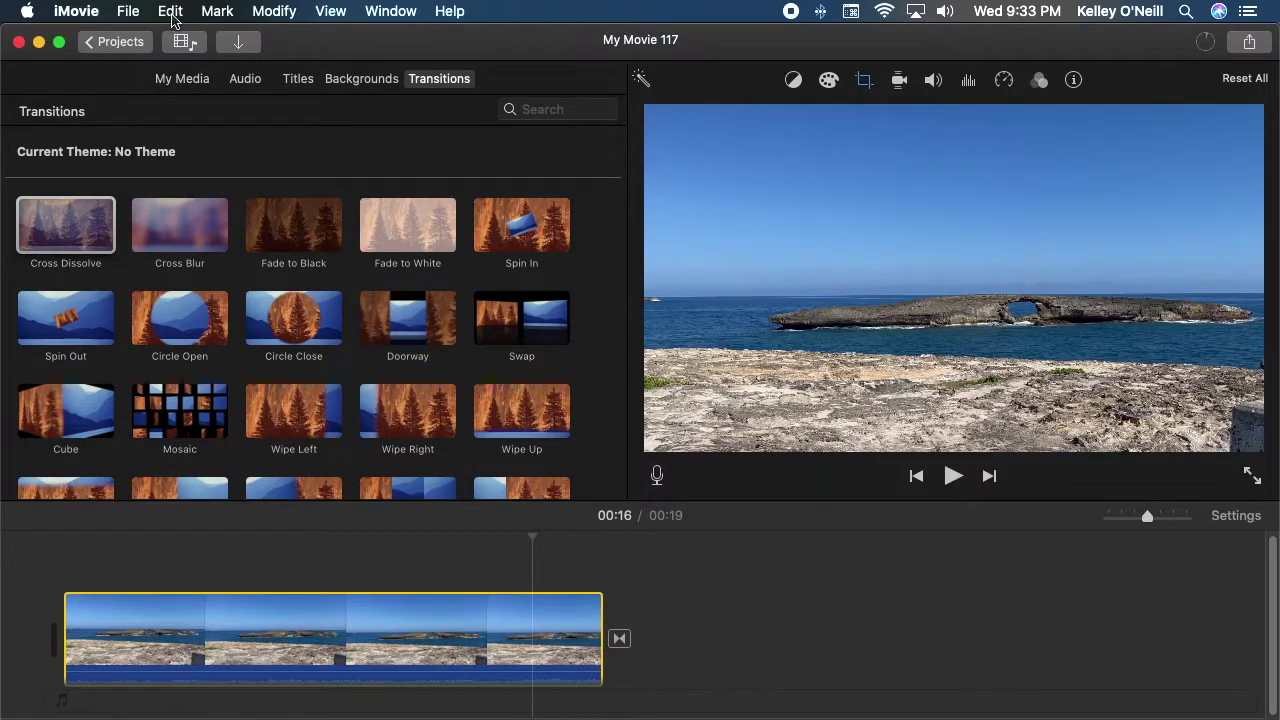
pyautogui.click(172, 12)
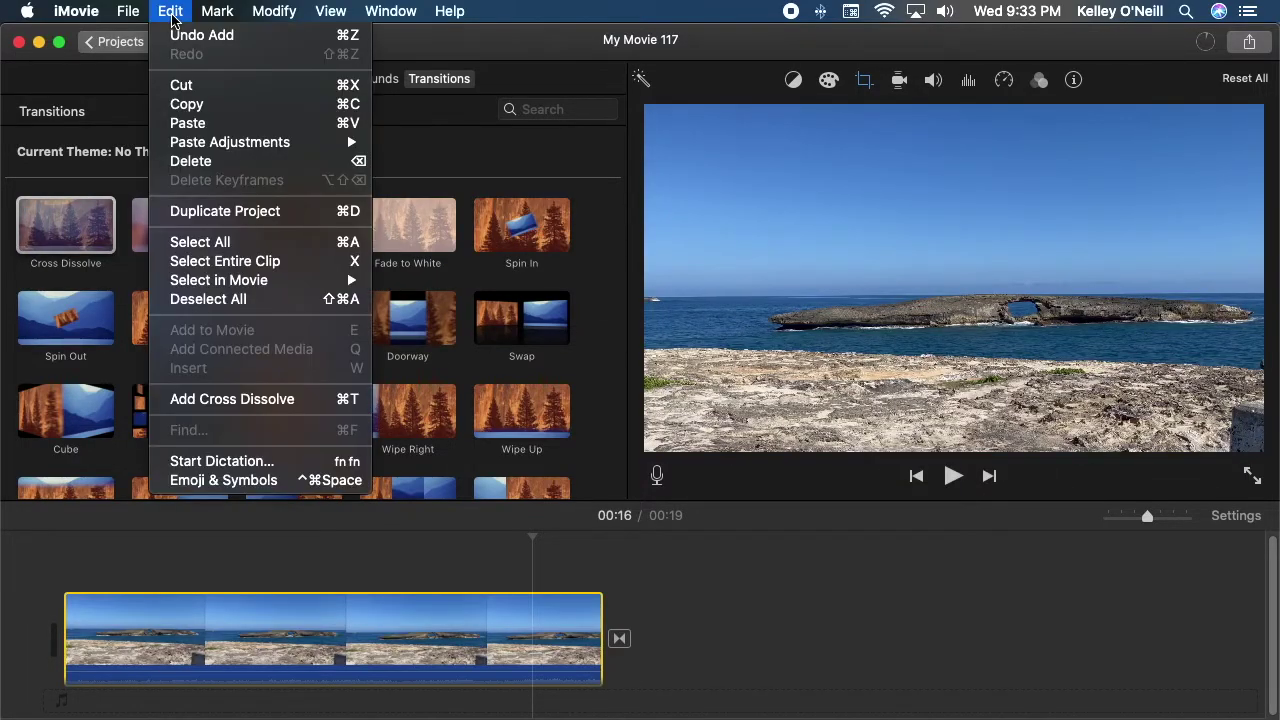
pyautogui.click(186, 107)
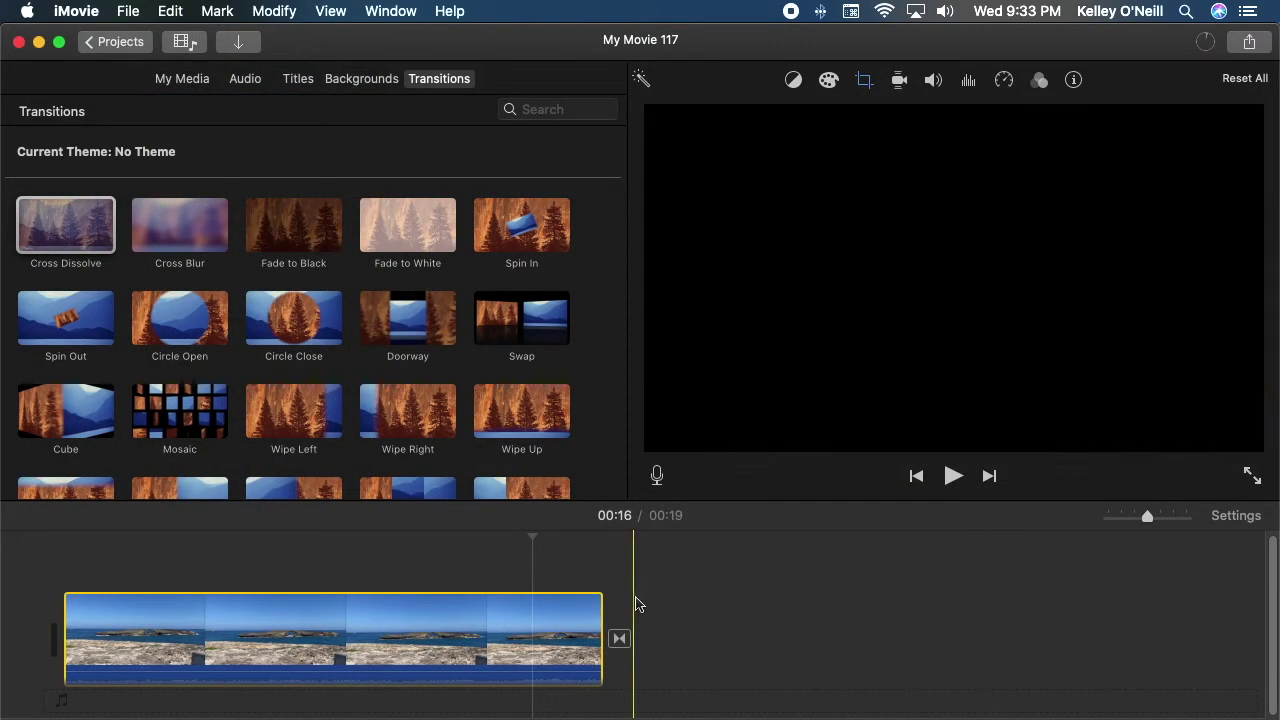
pyautogui.click(634, 600)
pyautogui.click(171, 12)
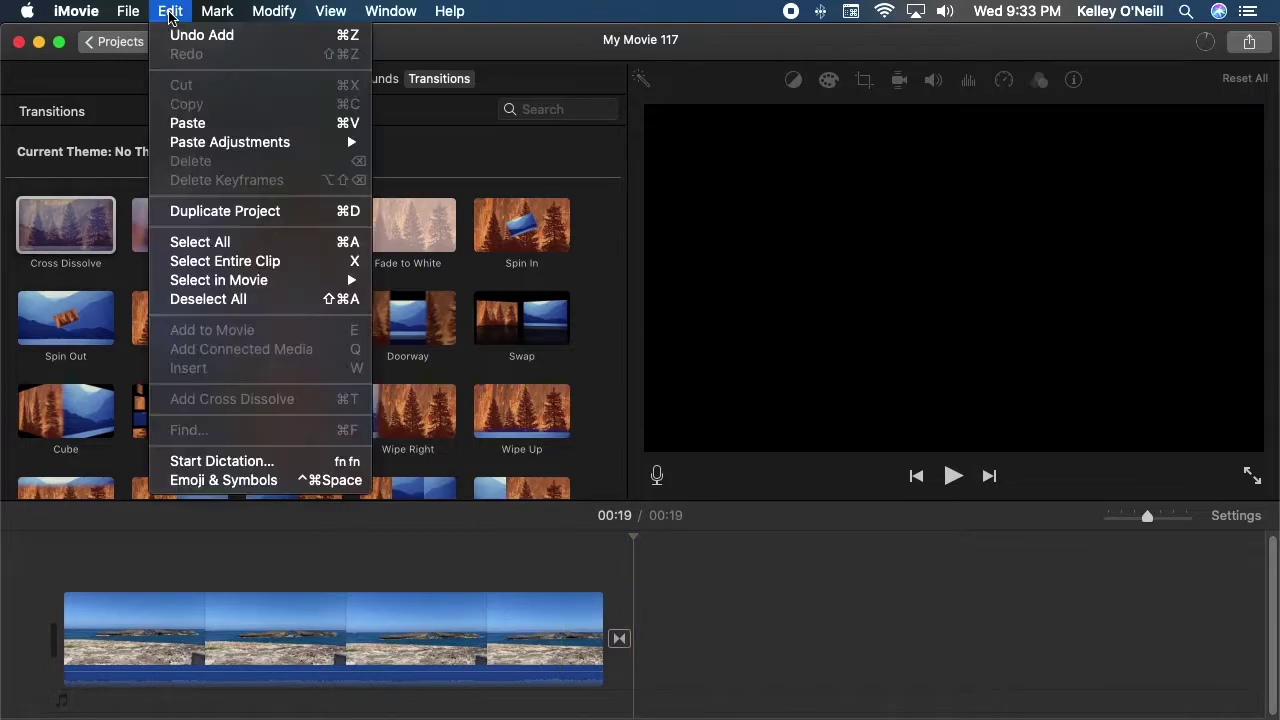
pyautogui.click(186, 123)
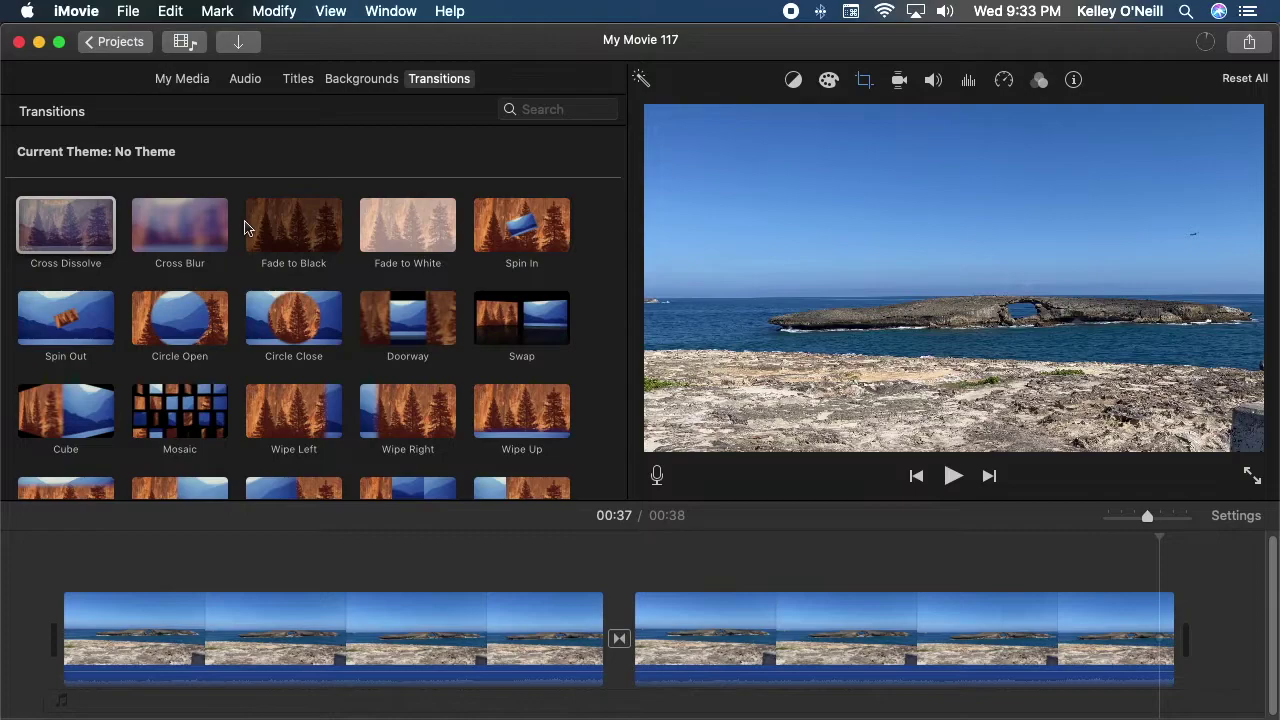
# Add Fade to Black after the second clip and return the playhead to the start.
pyautogui.moveTo(280, 224); pyautogui.dragTo(1158, 638)
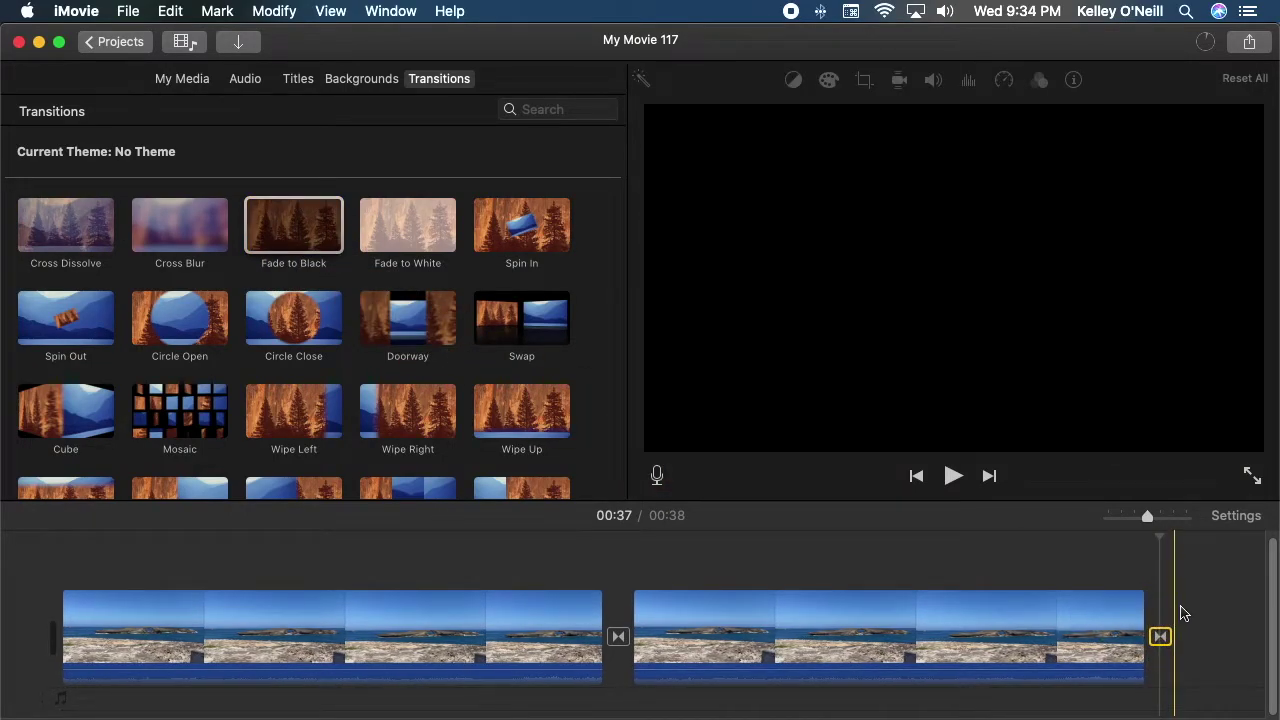
pyautogui.click(1175, 618)
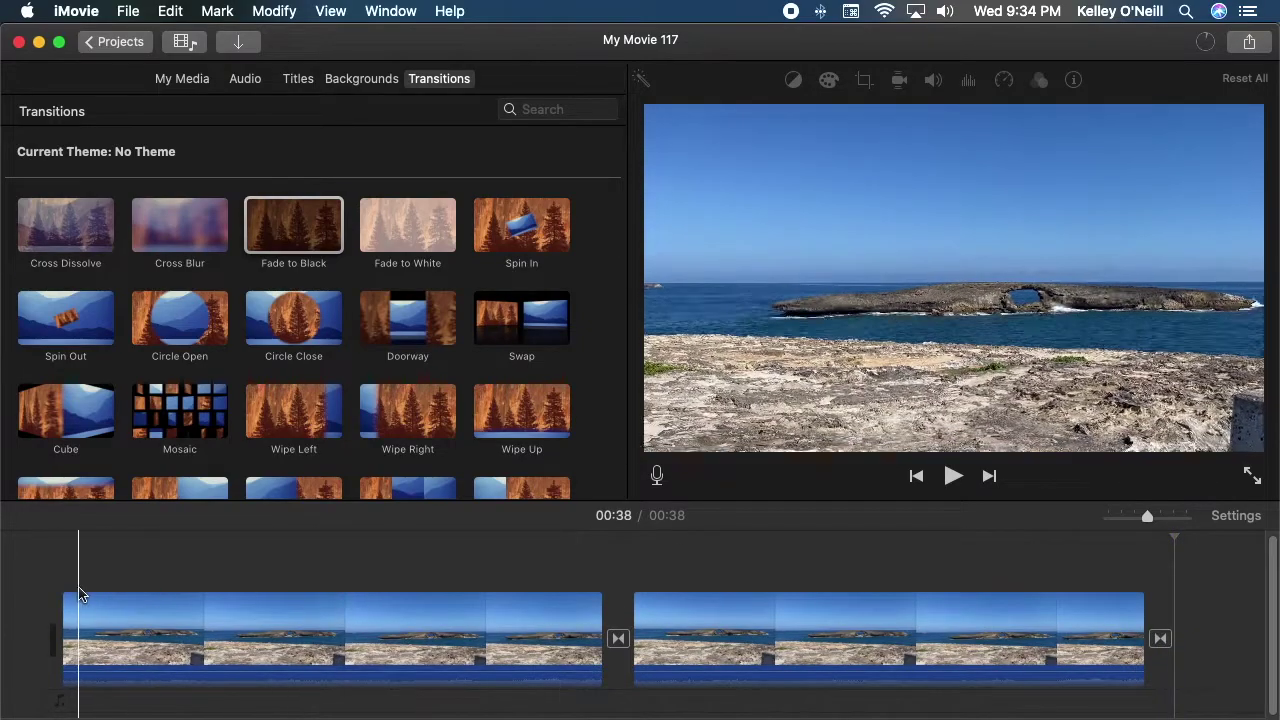
pyautogui.click(63, 558)
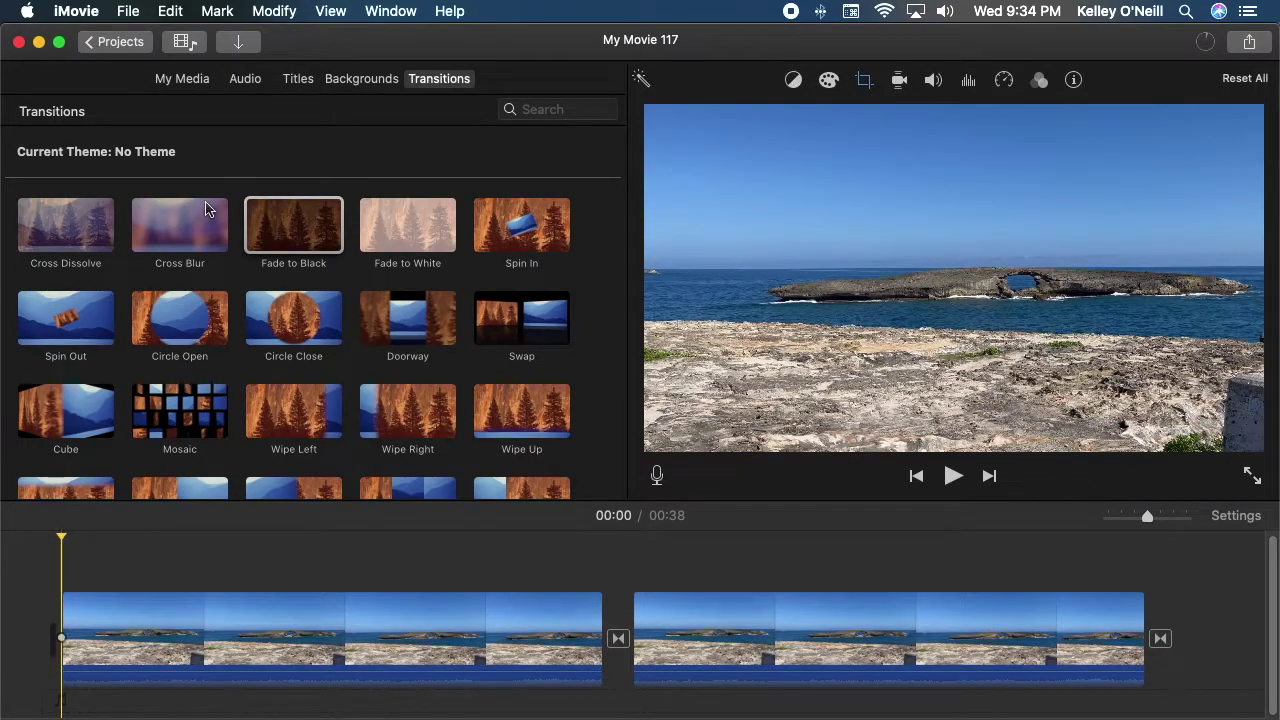
pyautogui.click(297, 79)
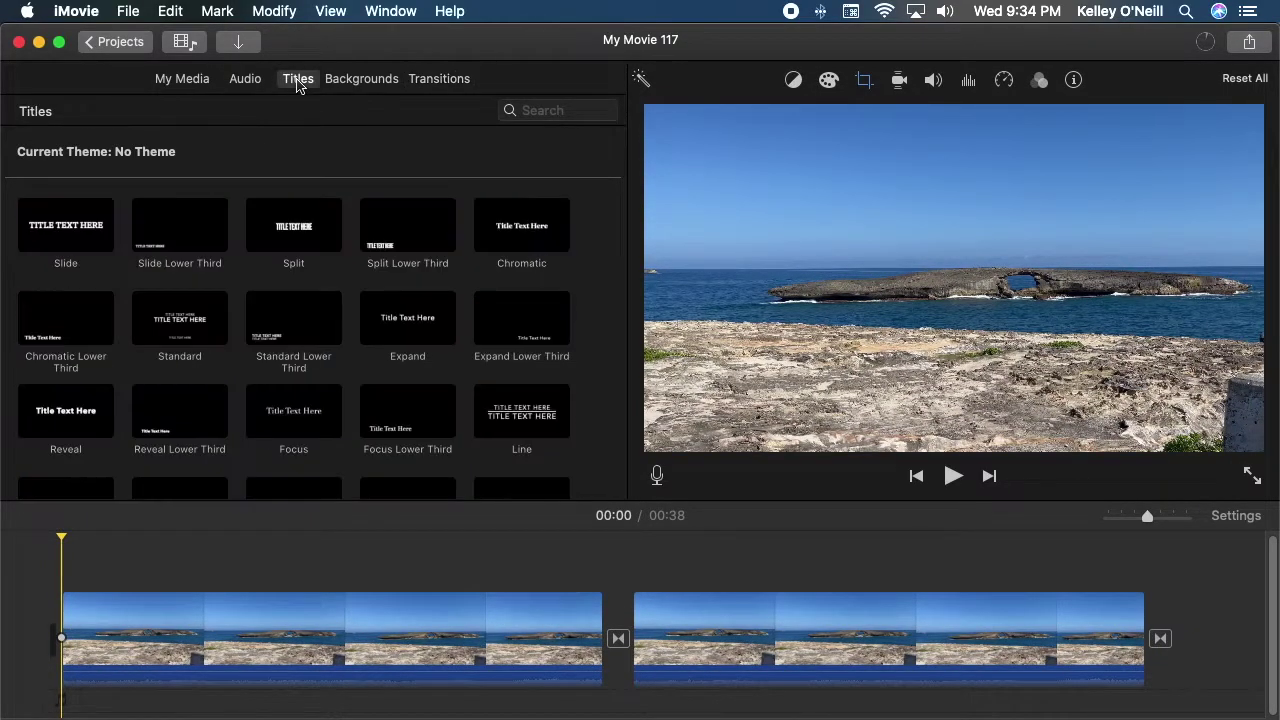
# Add a Chromatic Lower Third title to the opening clip reading 'ENDLESS RELAXATION'.
pyautogui.doubleClick(57, 342)
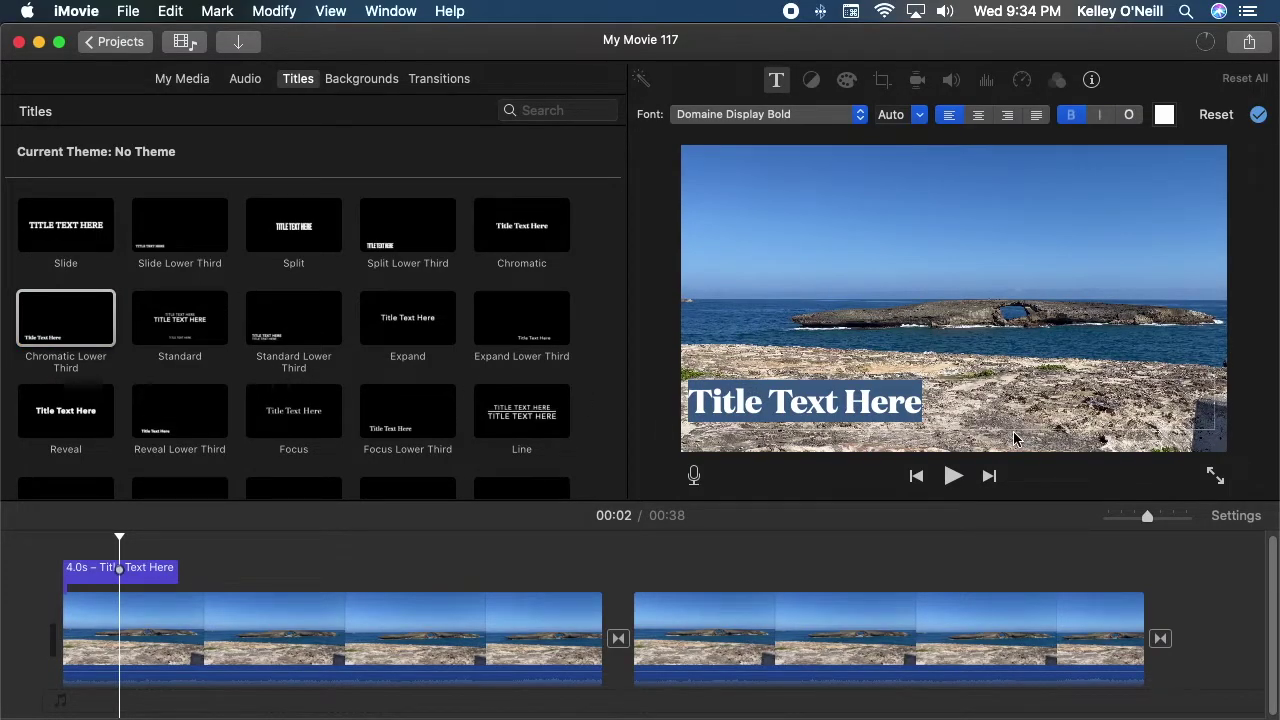
pyautogui.write('EN')
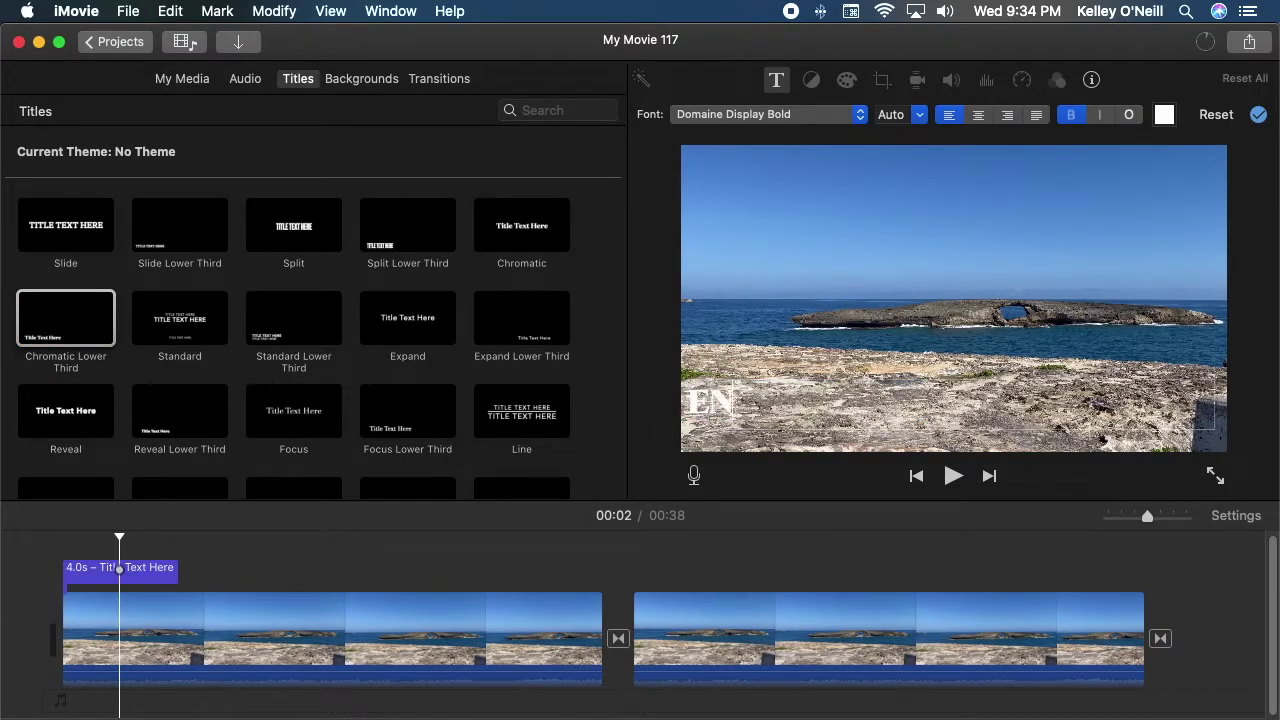
pyautogui.write('DLESS')
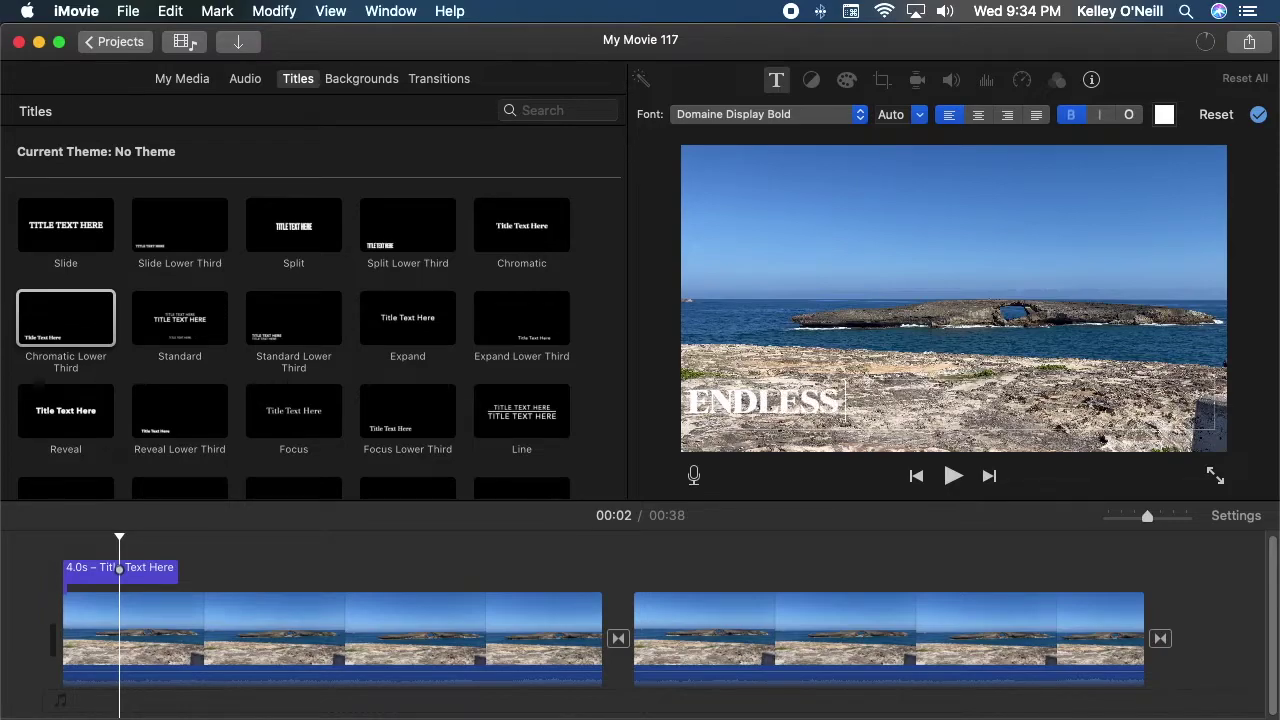
pyautogui.write(' RELAXATION')
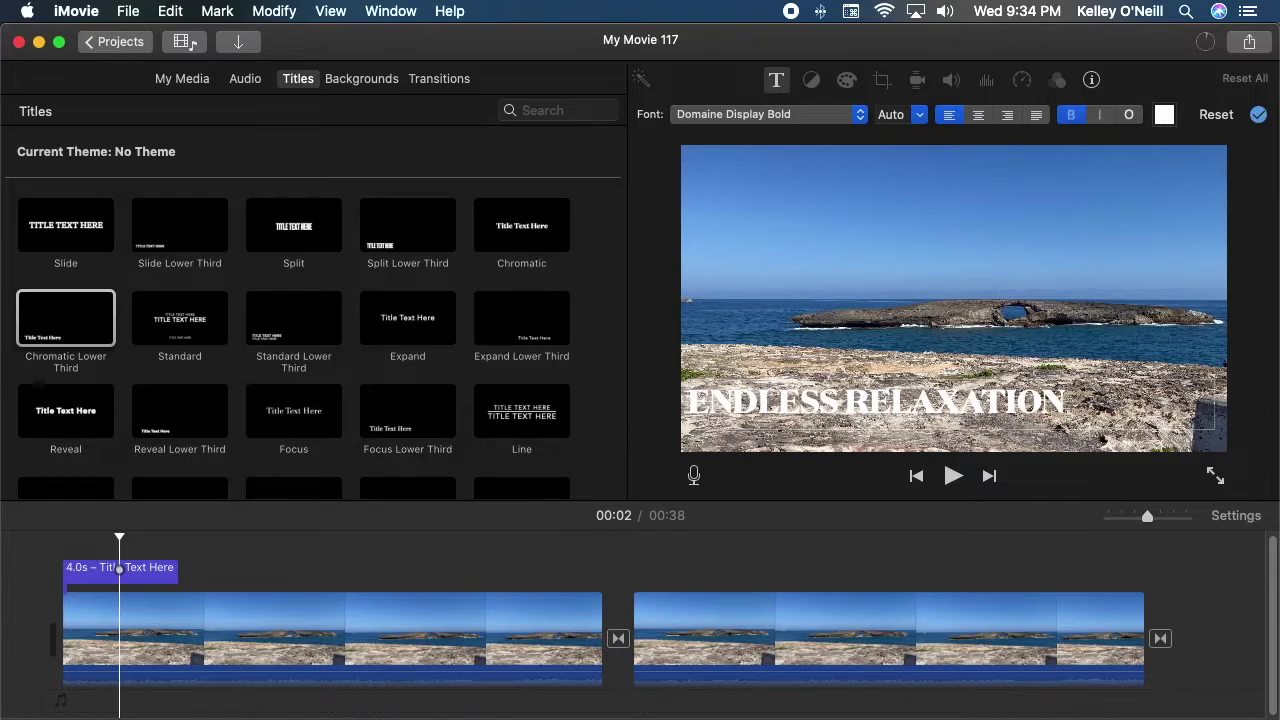
pyautogui.click(958, 329)
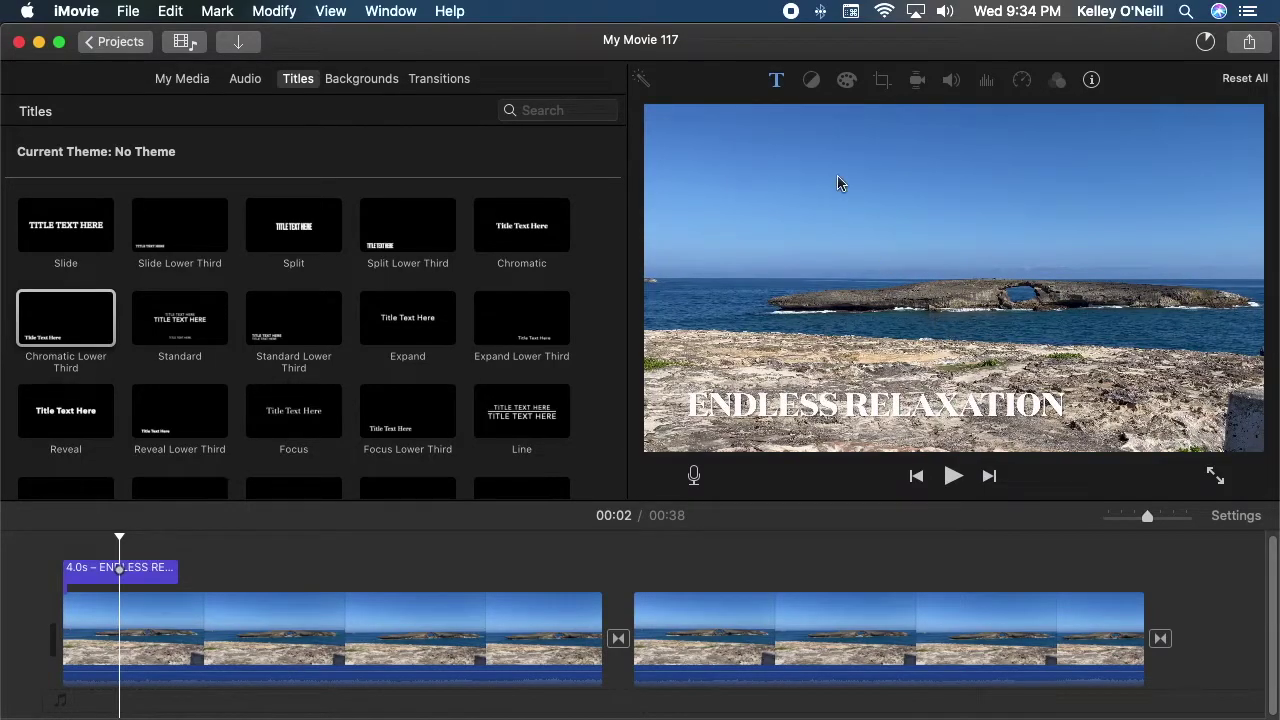
# Style the title text in Chalkduster, size 58, coloured Blueberry blue.
pyautogui.click(776, 84)
pyautogui.click(862, 118)
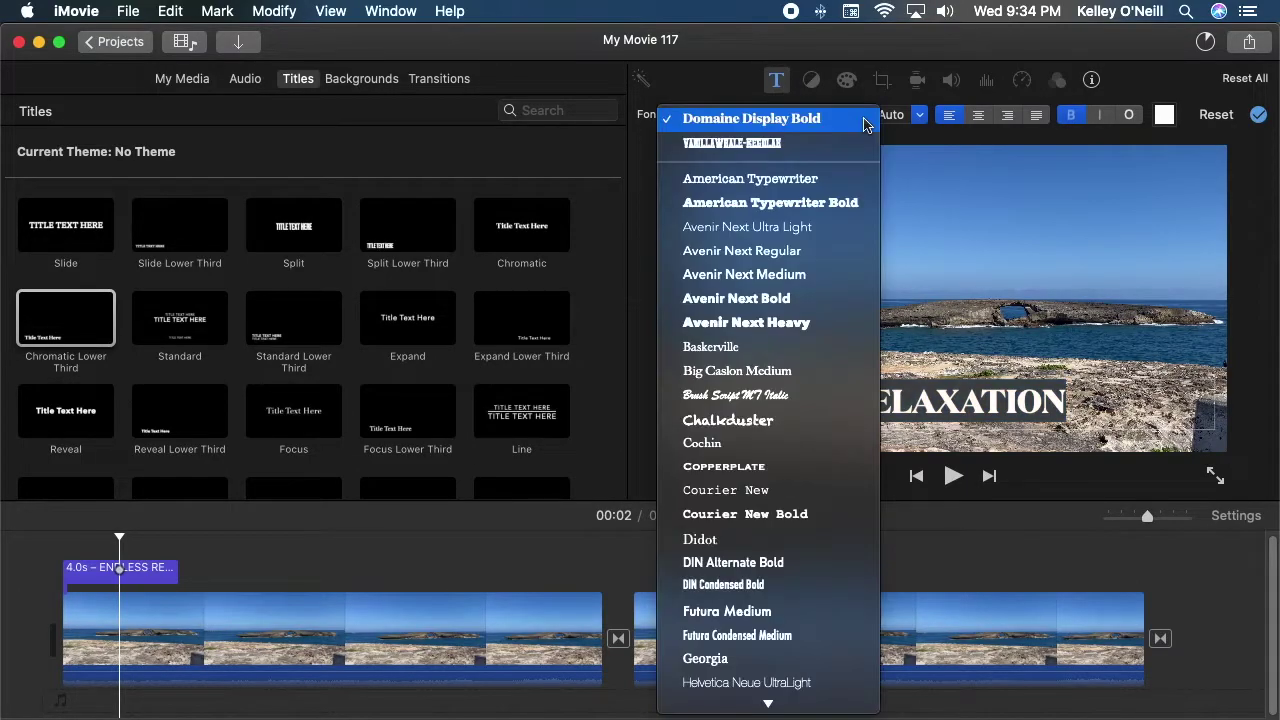
pyautogui.click(778, 228)
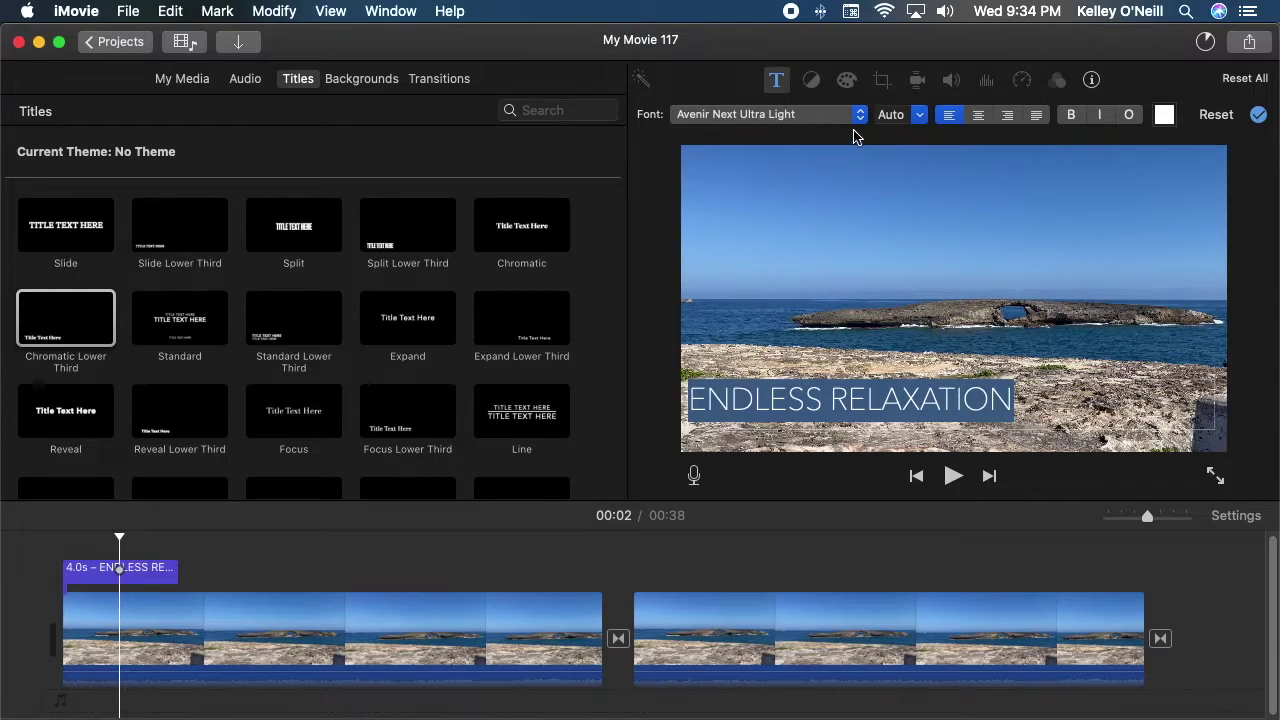
pyautogui.click(860, 118)
pyautogui.click(768, 313)
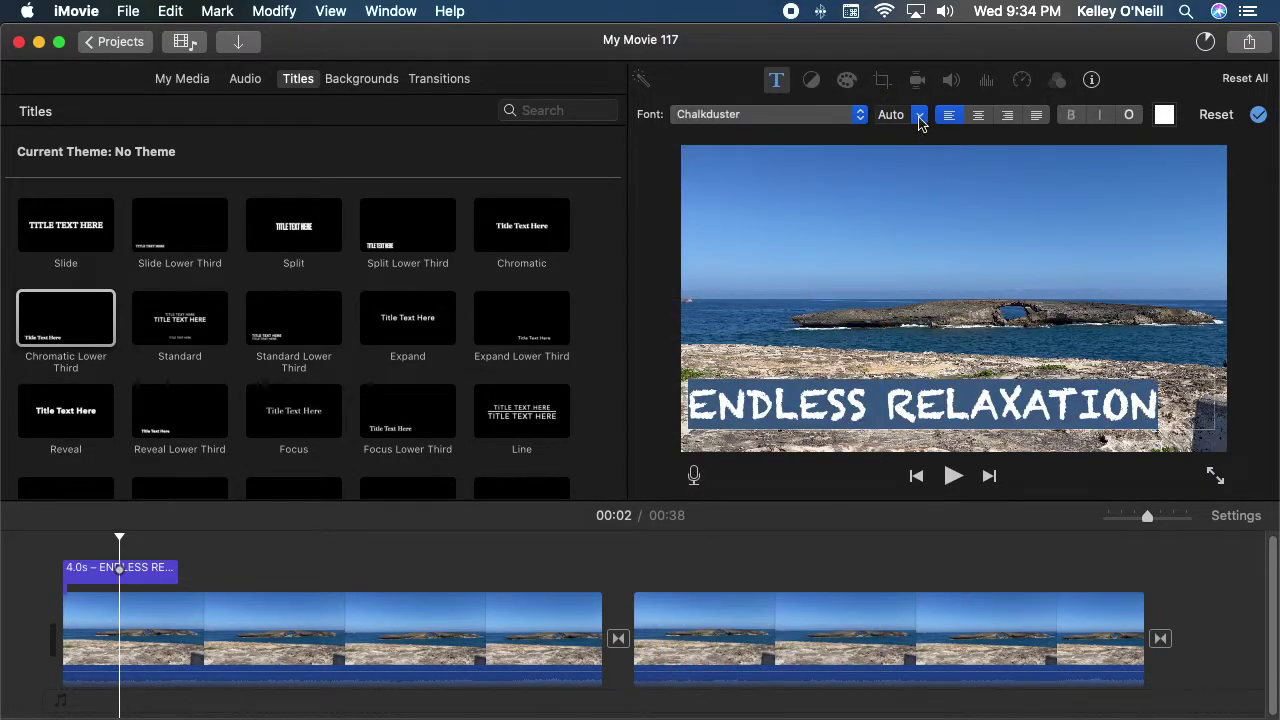
pyautogui.click(919, 116)
pyautogui.click(893, 173)
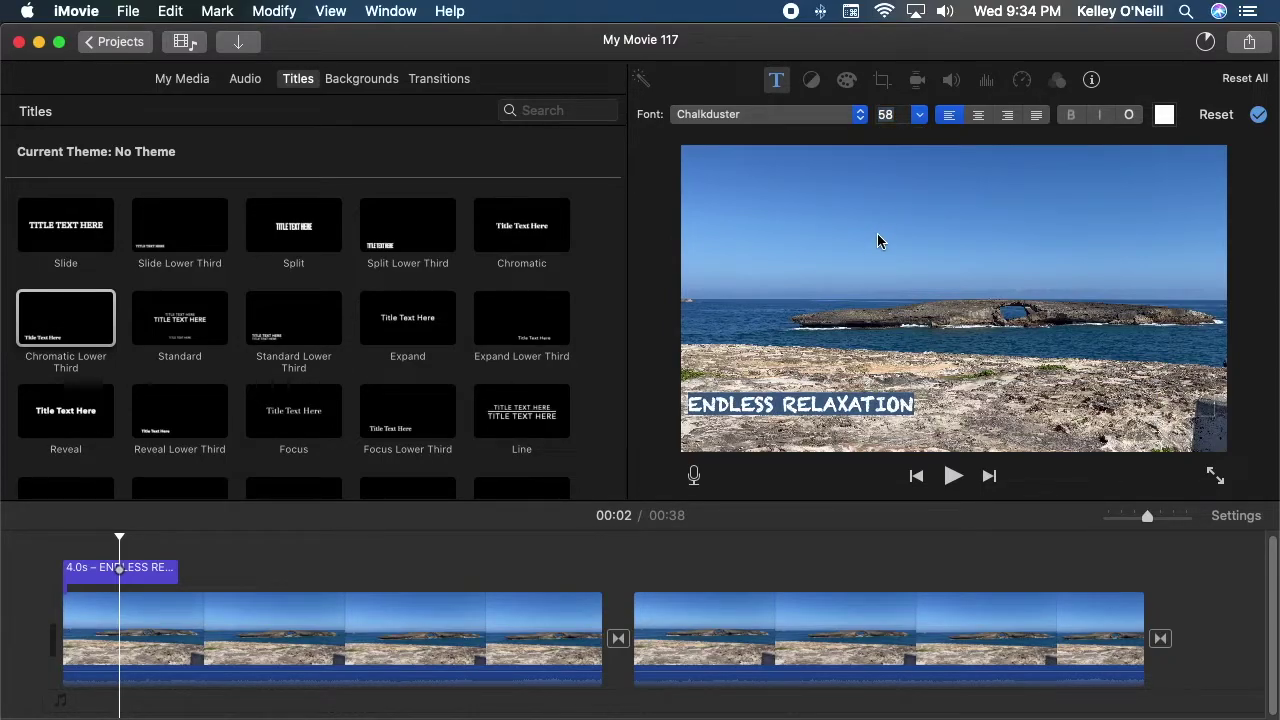
pyautogui.click(1163, 115)
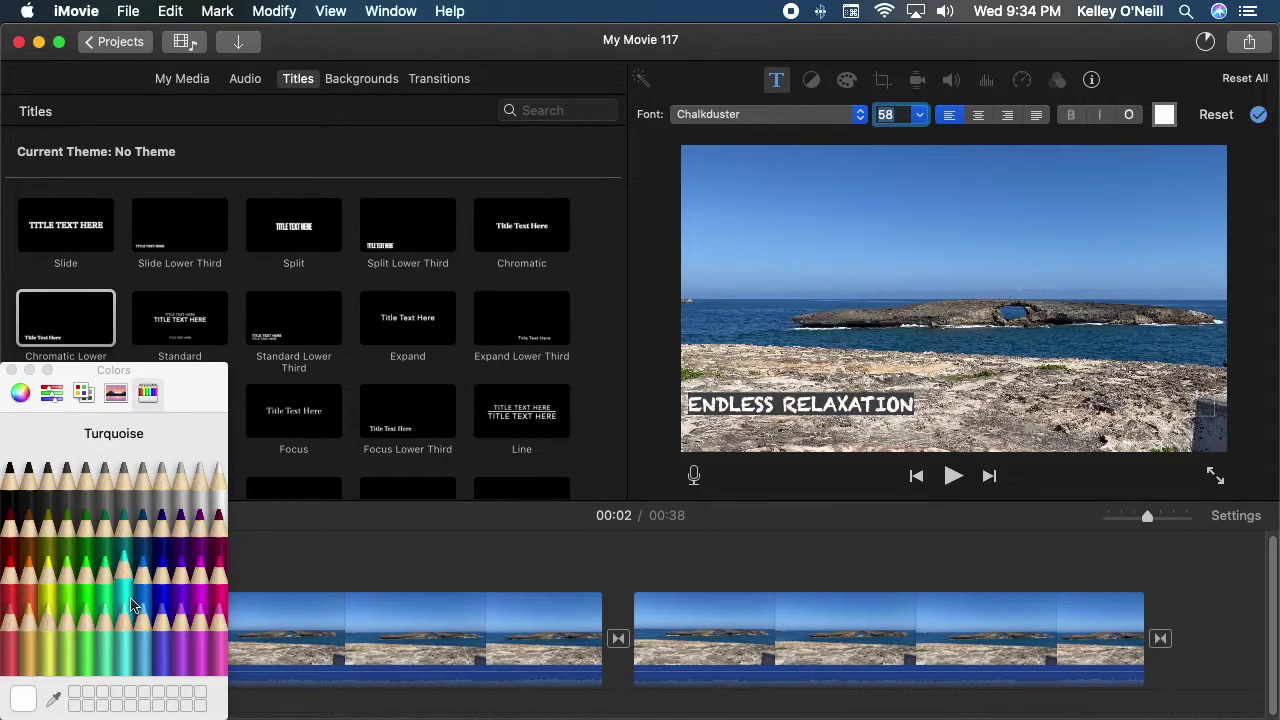
pyautogui.click(158, 578)
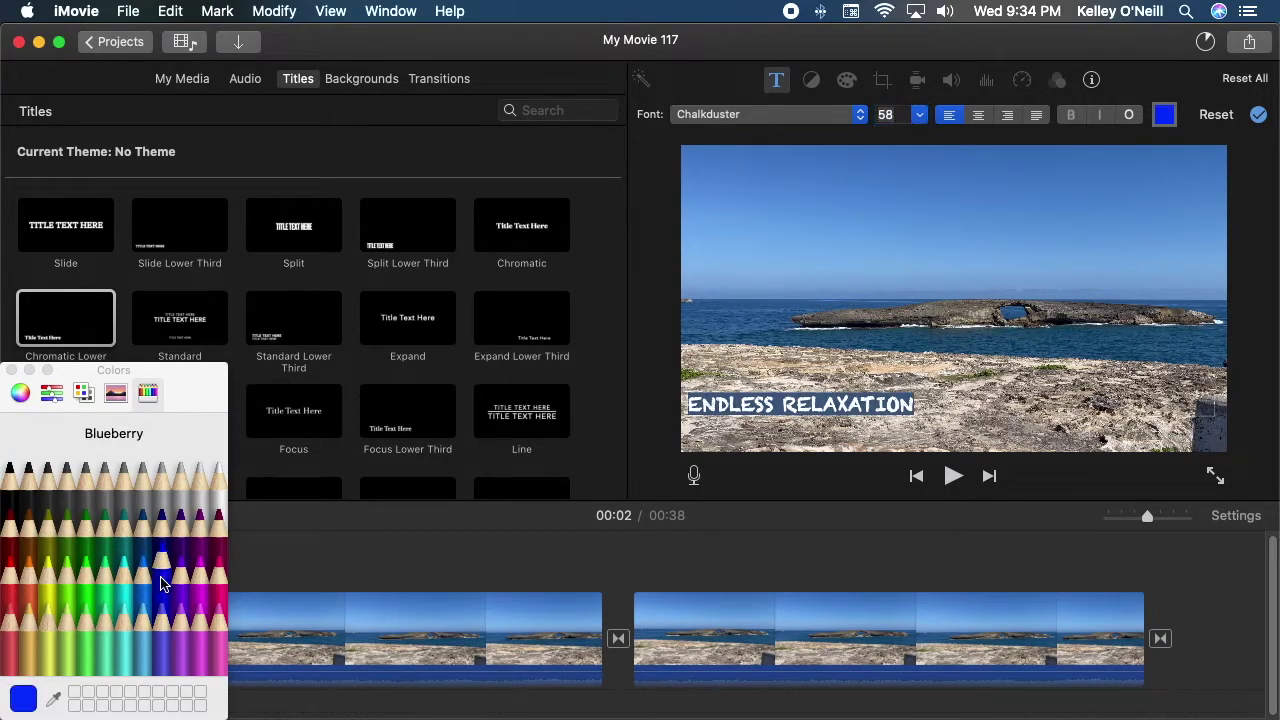
pyautogui.click(760, 368)
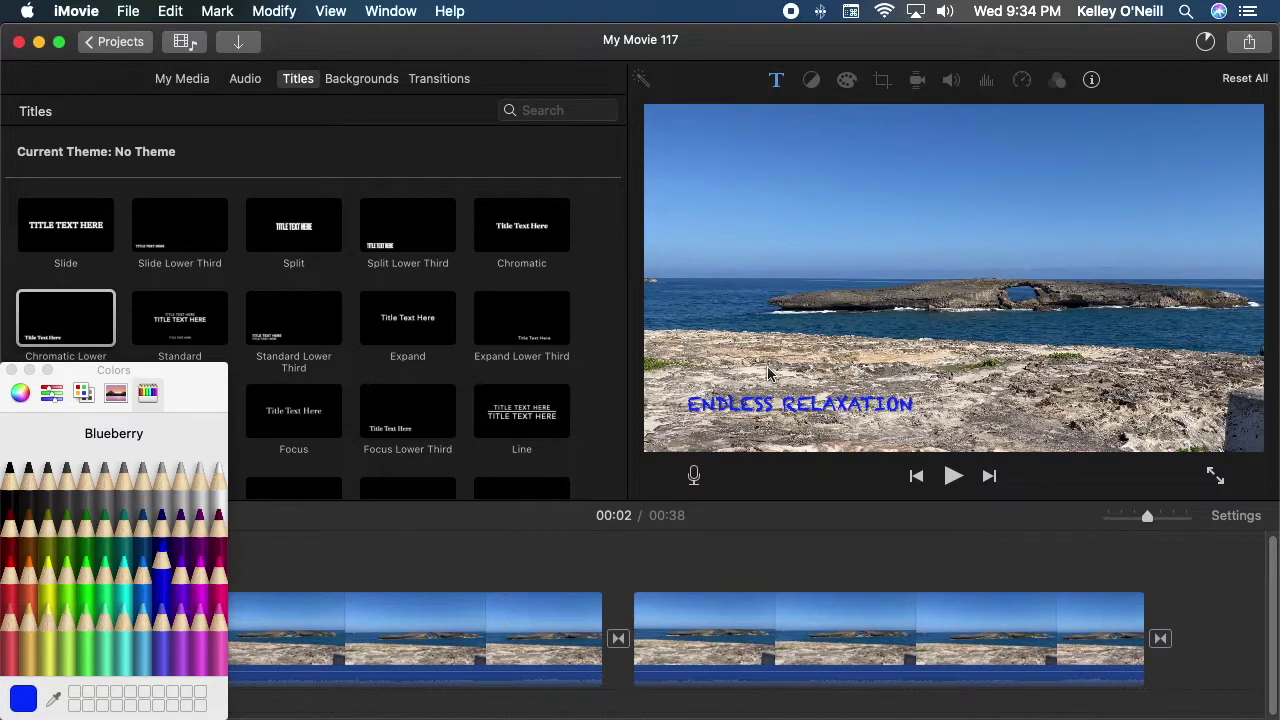
pyautogui.click(12, 371)
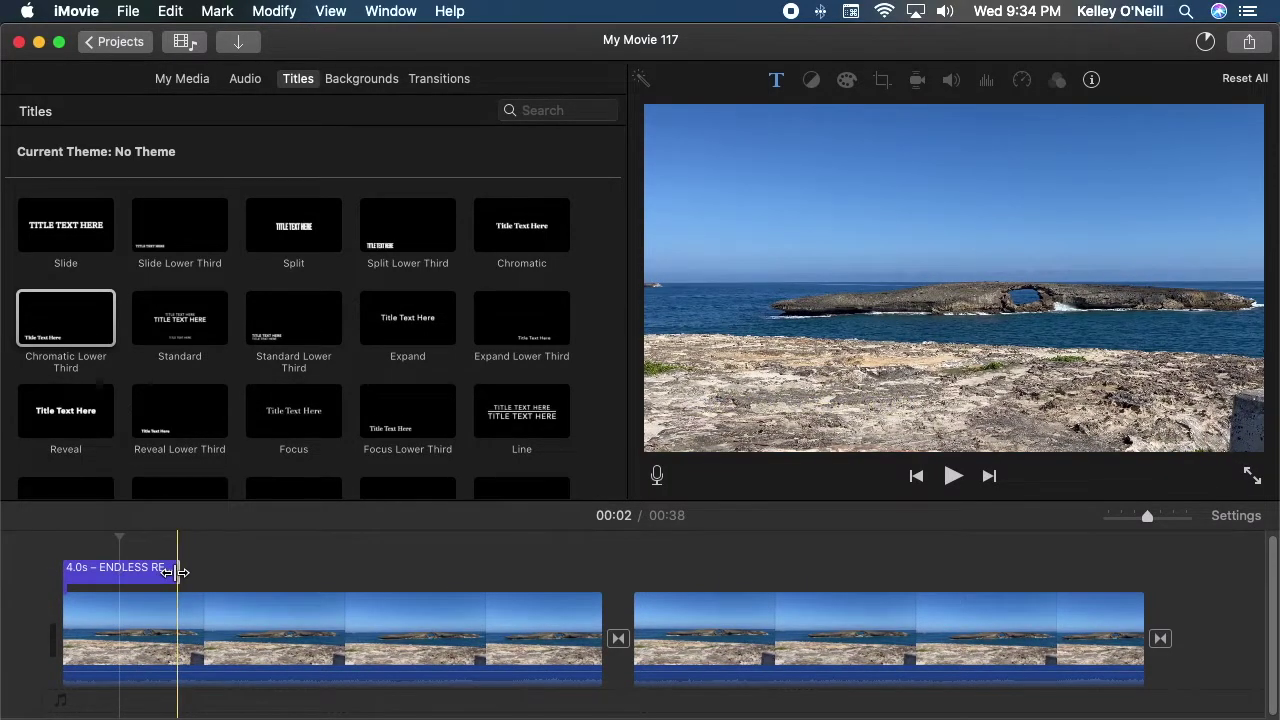
# Stretch the title to 37.4s so it spans both beach clips.
pyautogui.moveTo(176, 572); pyautogui.dragTo(1145, 586)
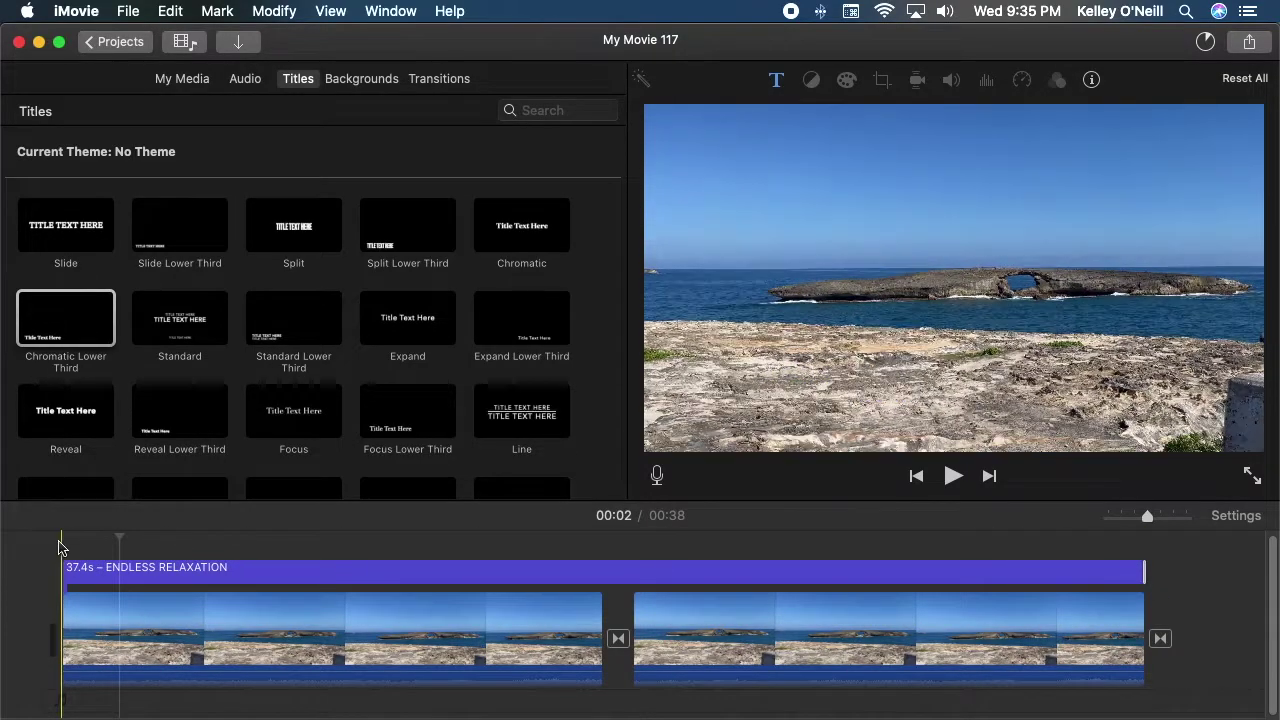
pyautogui.click(58, 548)
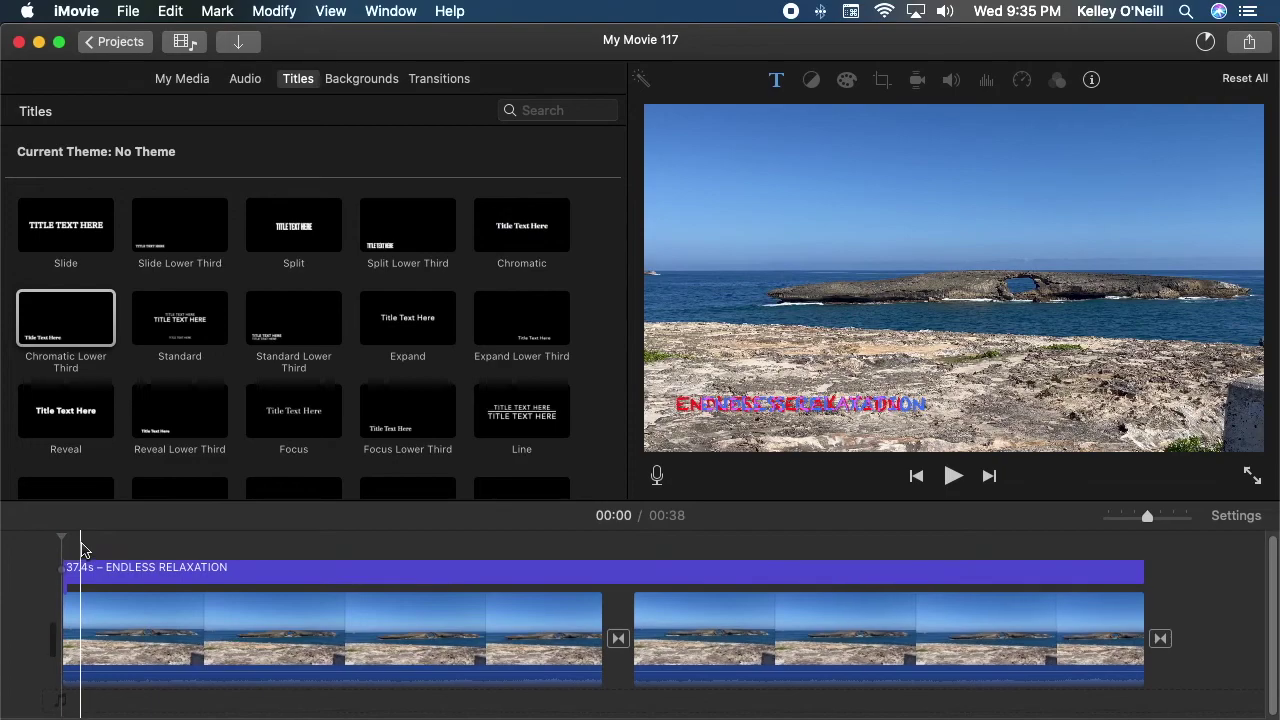
pyautogui.click(245, 79)
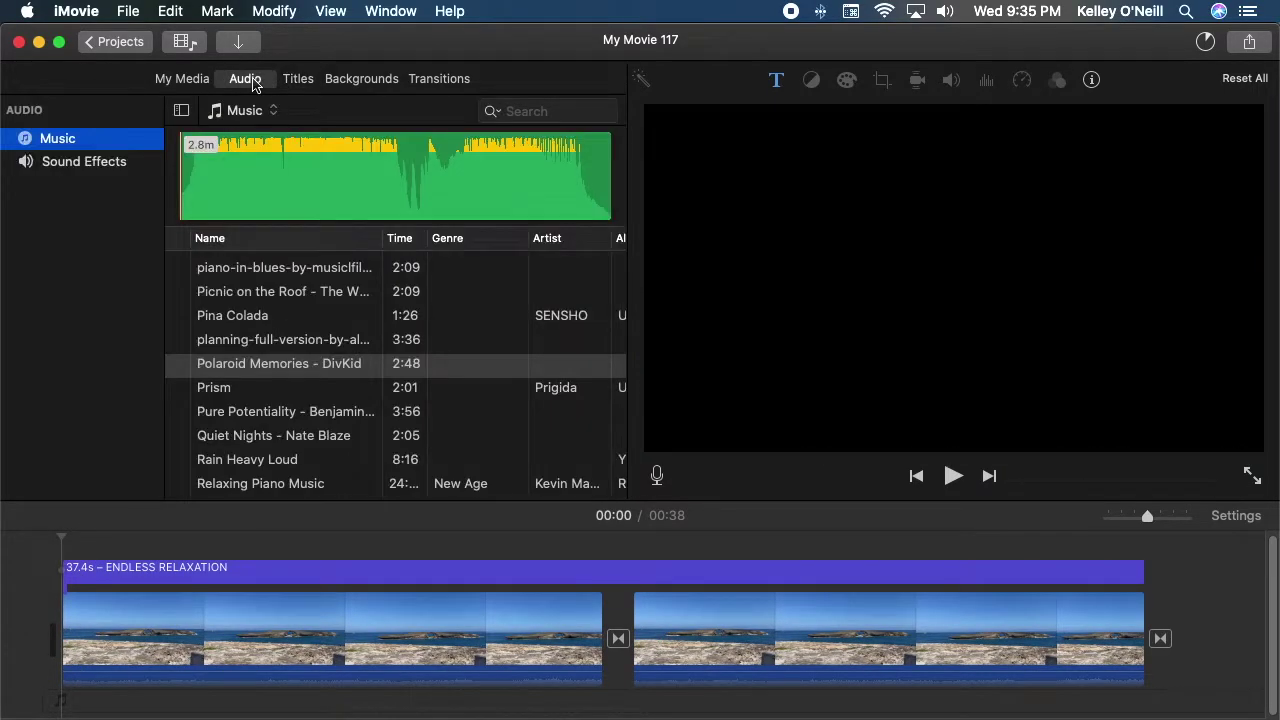
# Drag the Polaroid Memories music track beneath the beach clips and enlarge the timeline.
pyautogui.click(206, 368)
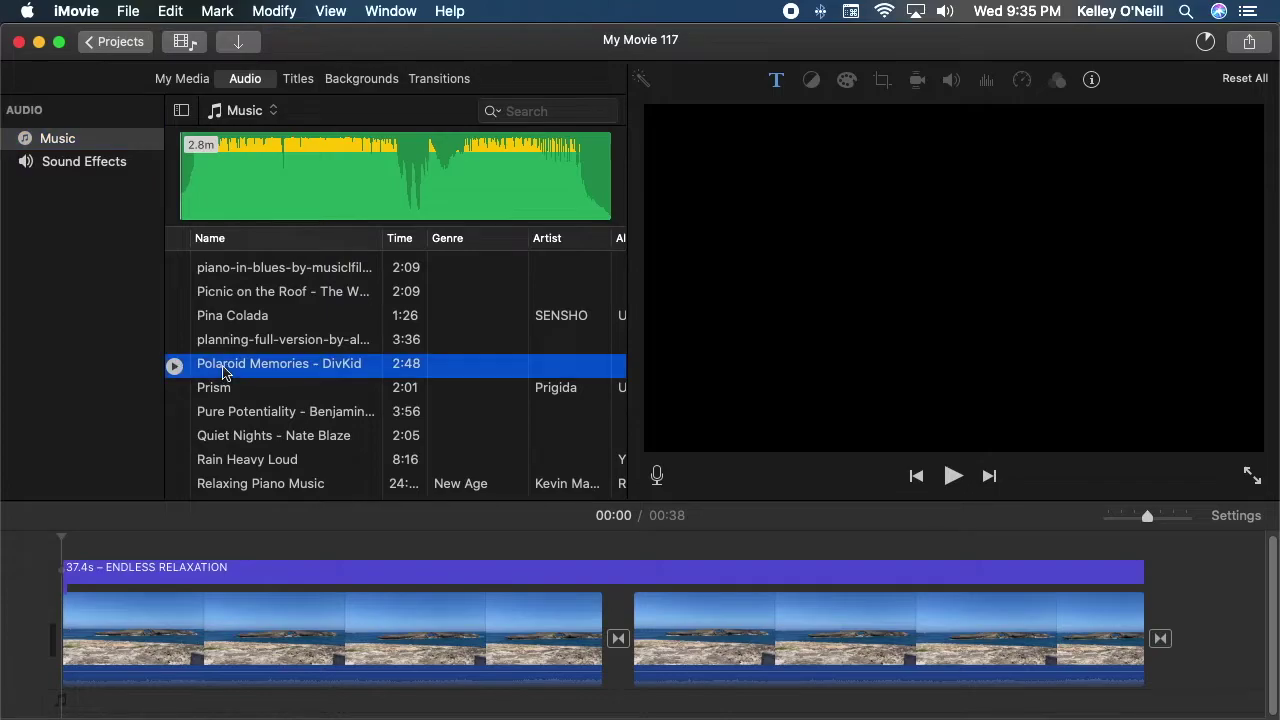
pyautogui.moveTo(228, 372)
pyautogui.mouseDown()
pyautogui.moveTo(129, 606)
pyautogui.moveTo(69, 689)
pyautogui.mouseUp()
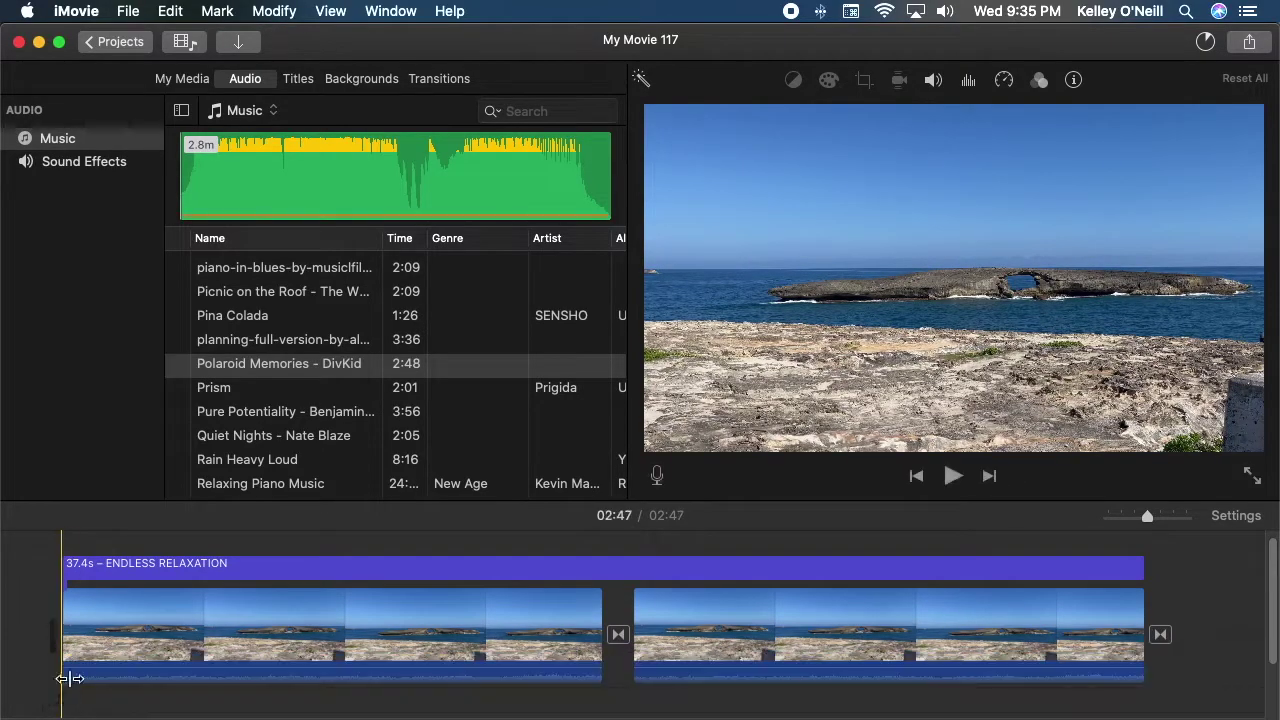
pyautogui.scroll(-2, 100, 550)
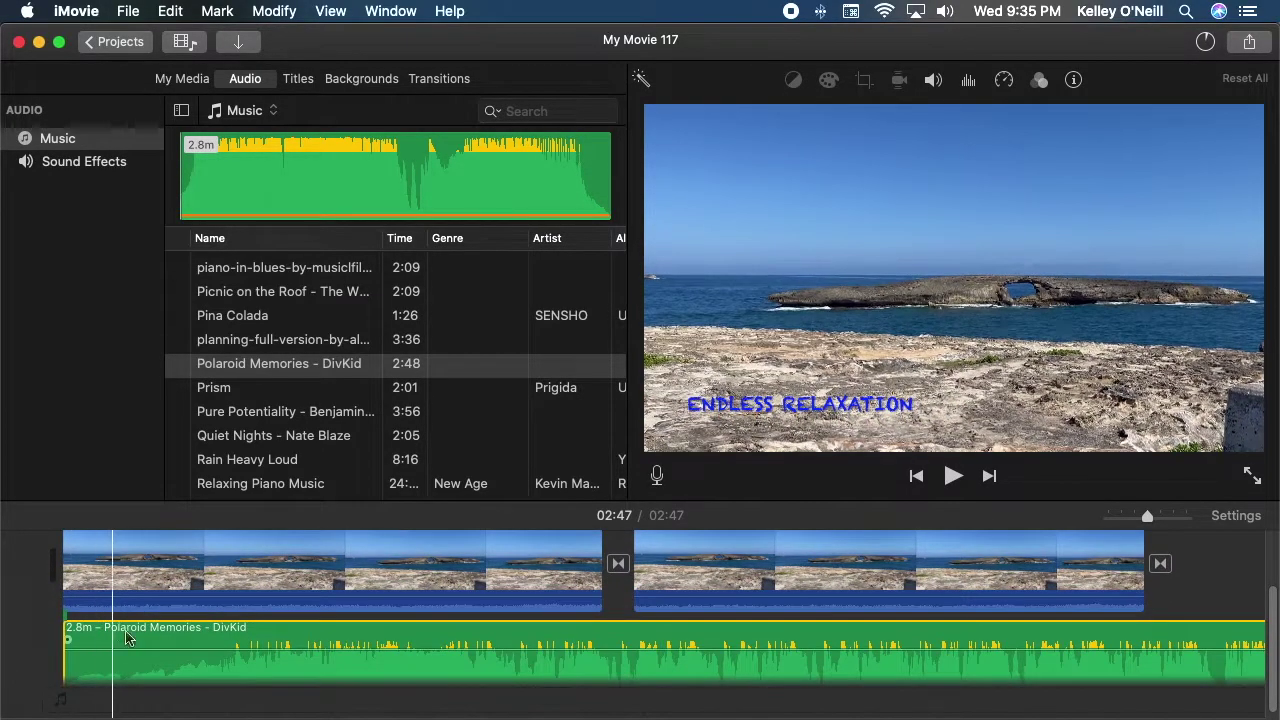
pyautogui.moveTo(638, 498); pyautogui.dragTo(646, 433)
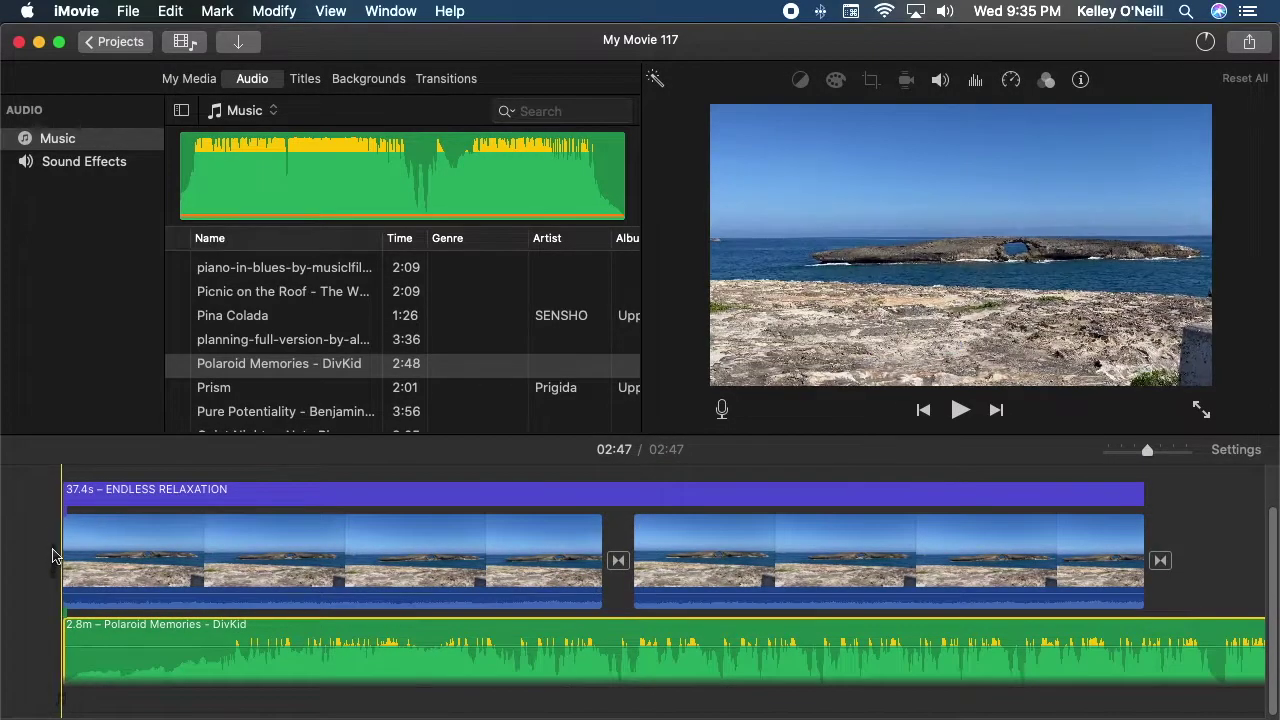
pyautogui.click(63, 494)
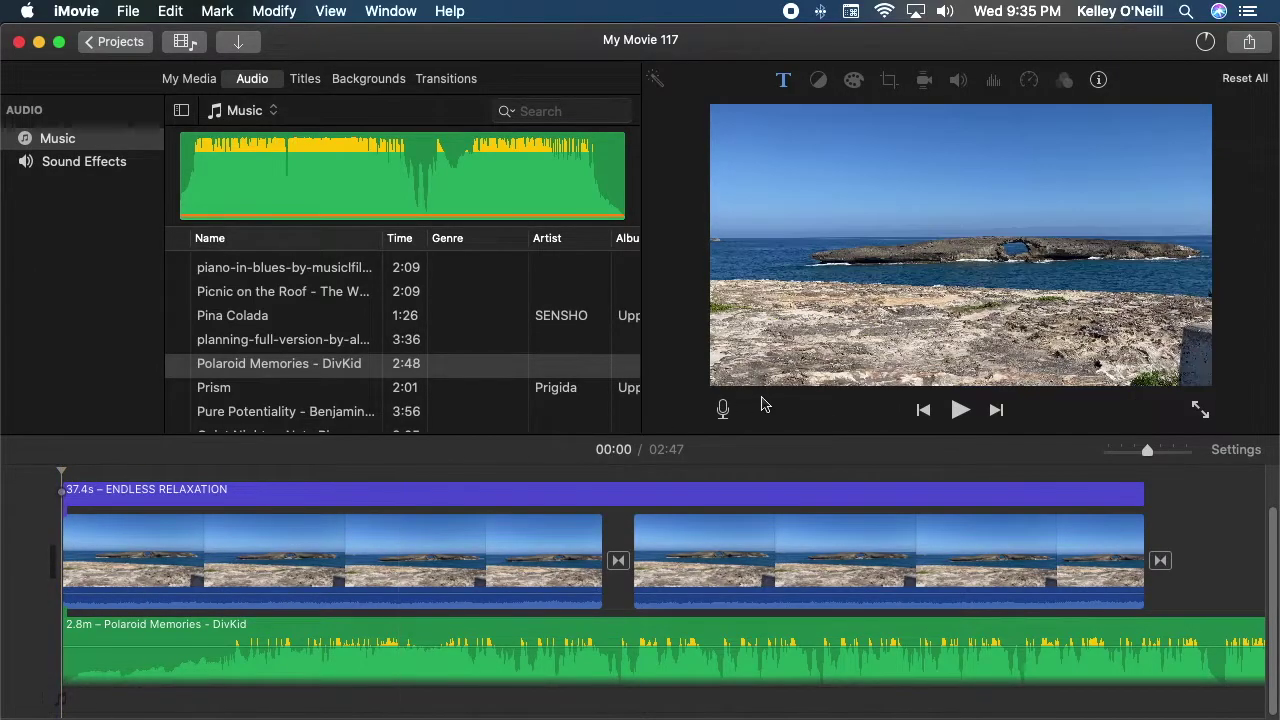
# Preview the movie from the start, then select the music clip and show its volume controls.
pyautogui.click(957, 412)
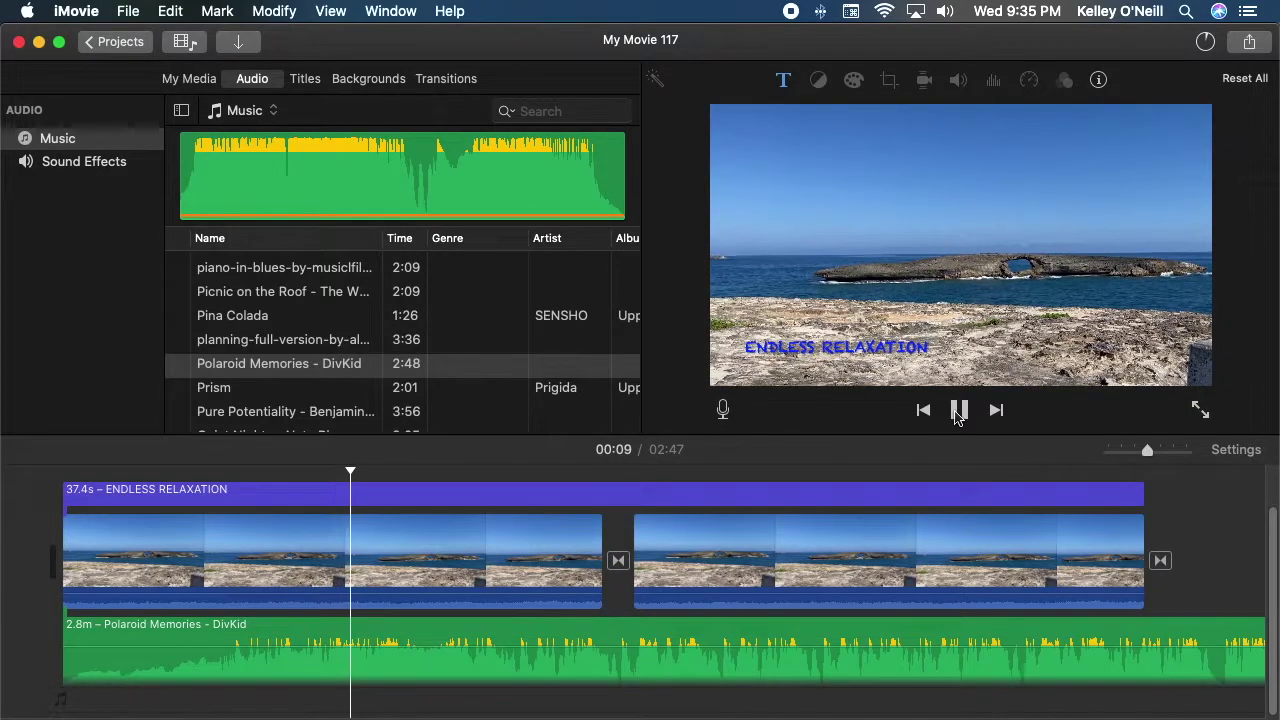
pyautogui.click(957, 418)
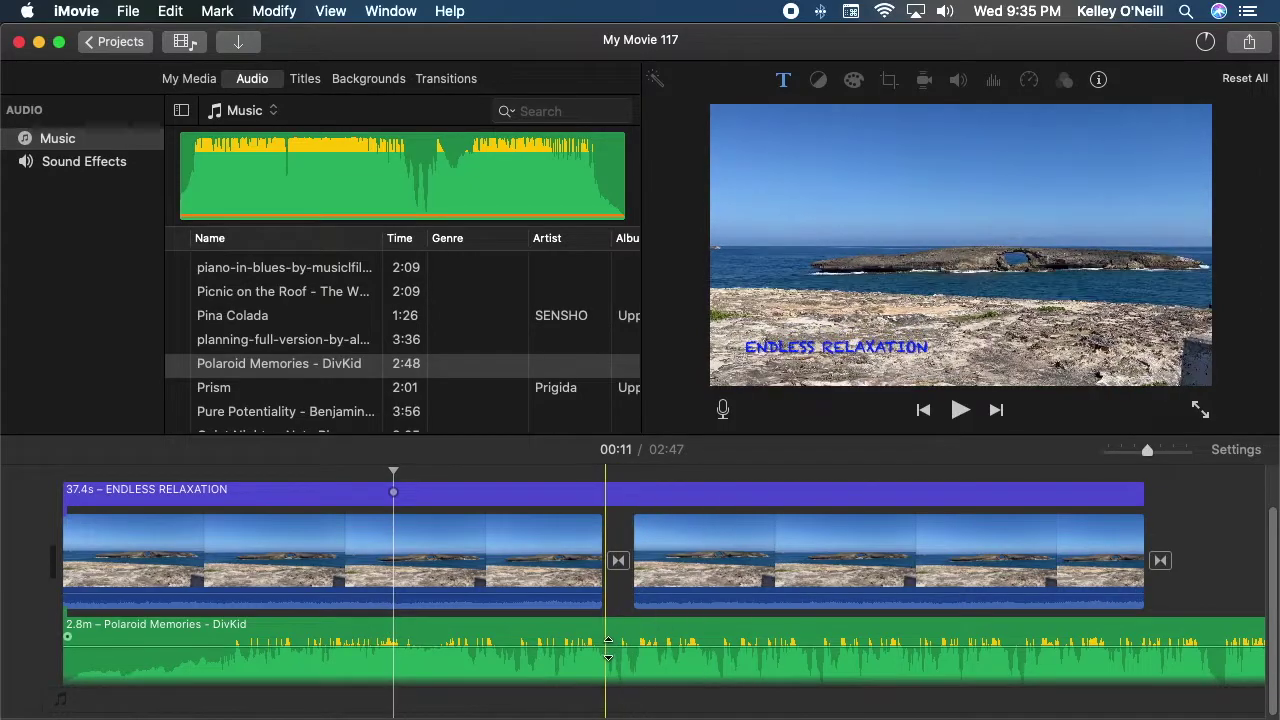
pyautogui.click(607, 670)
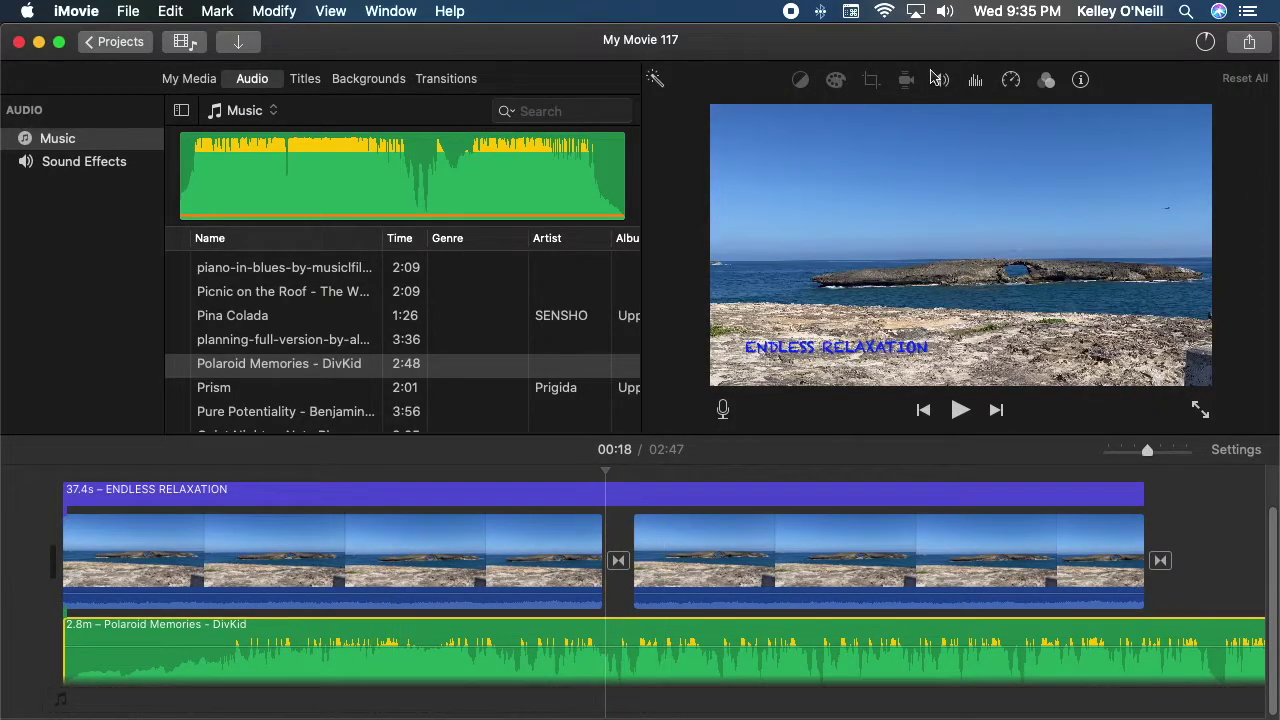
pyautogui.click(942, 84)
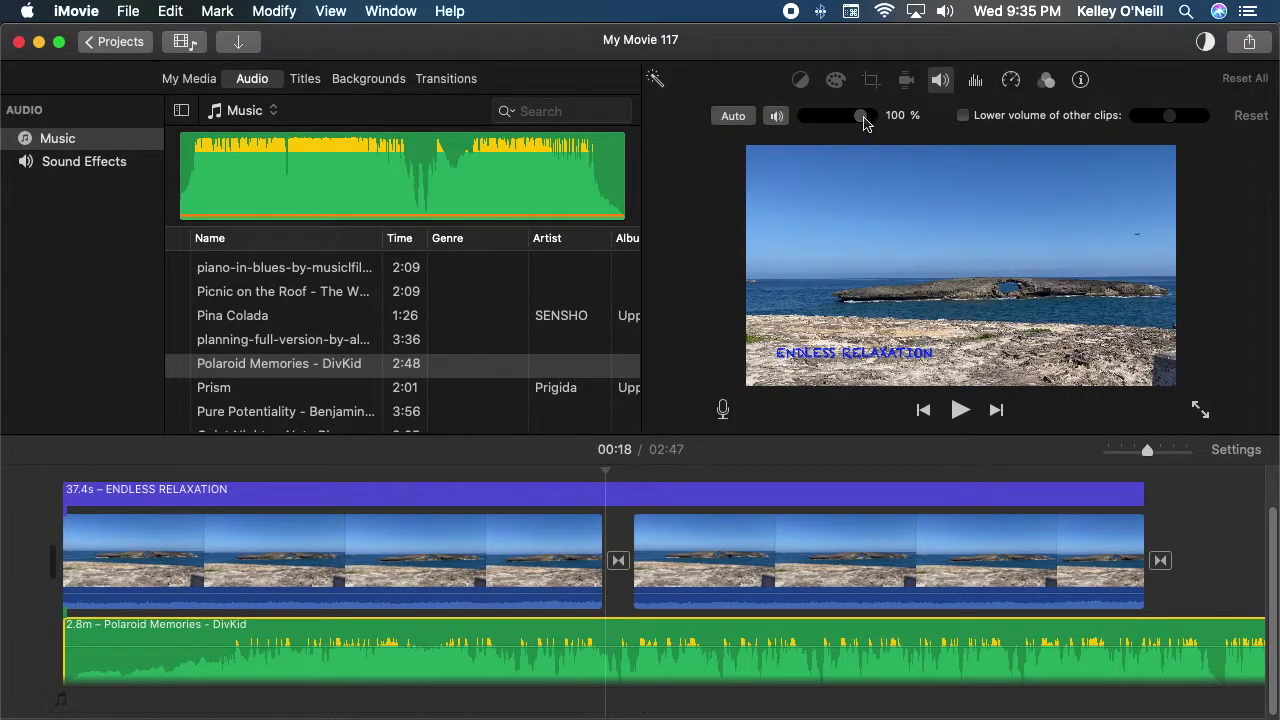
# Lower the Polaroid Memories volume to 11% and play the movie to check it.
pyautogui.moveTo(865, 122); pyautogui.dragTo(814, 126)
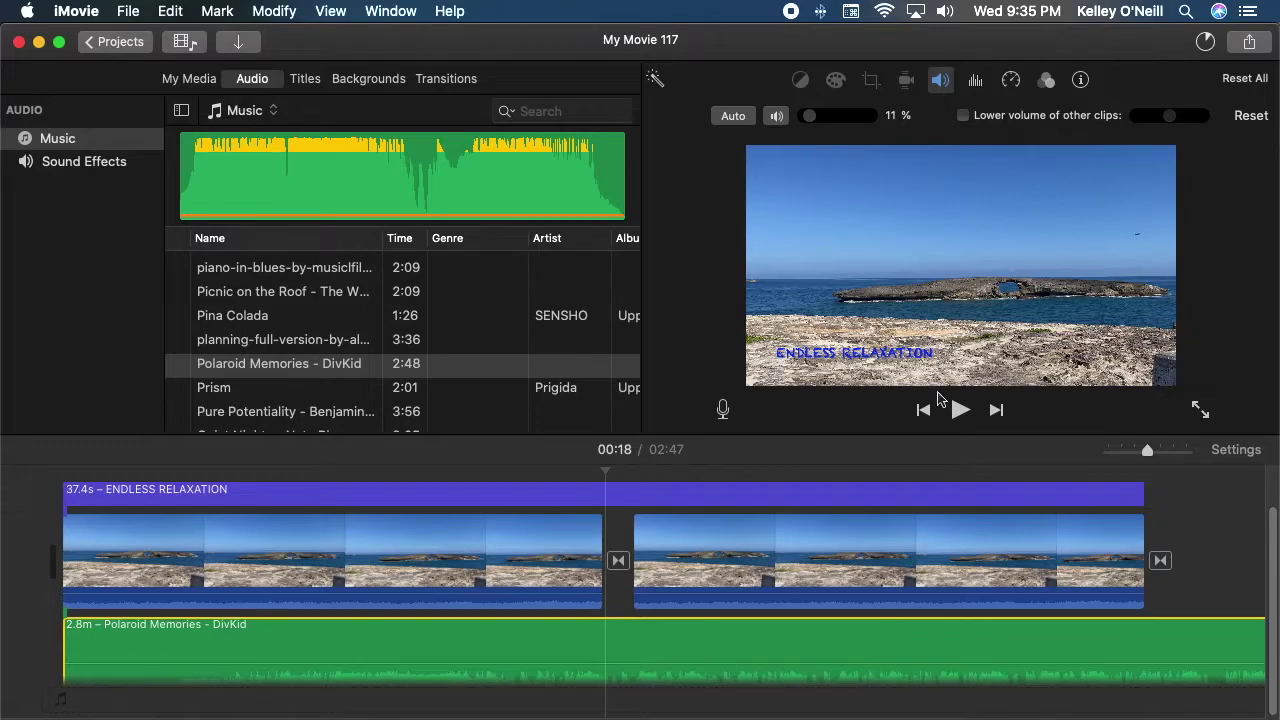
pyautogui.click(958, 410)
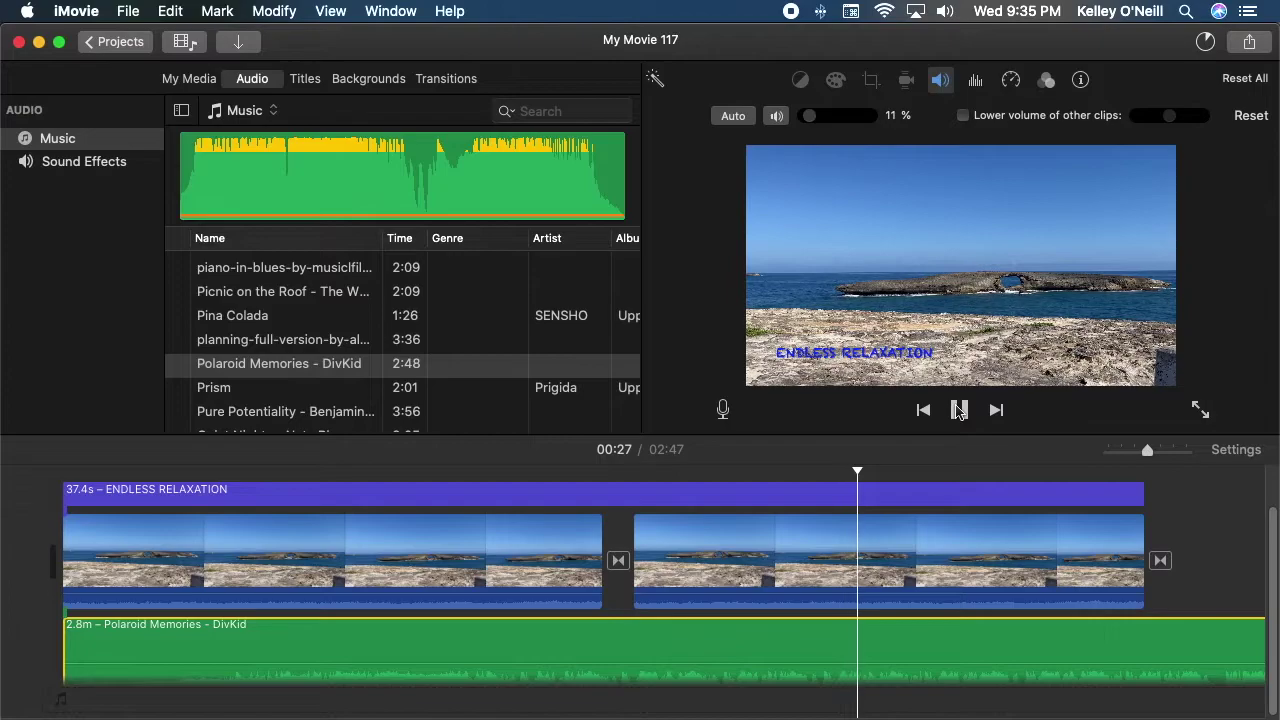
pyautogui.click(958, 410)
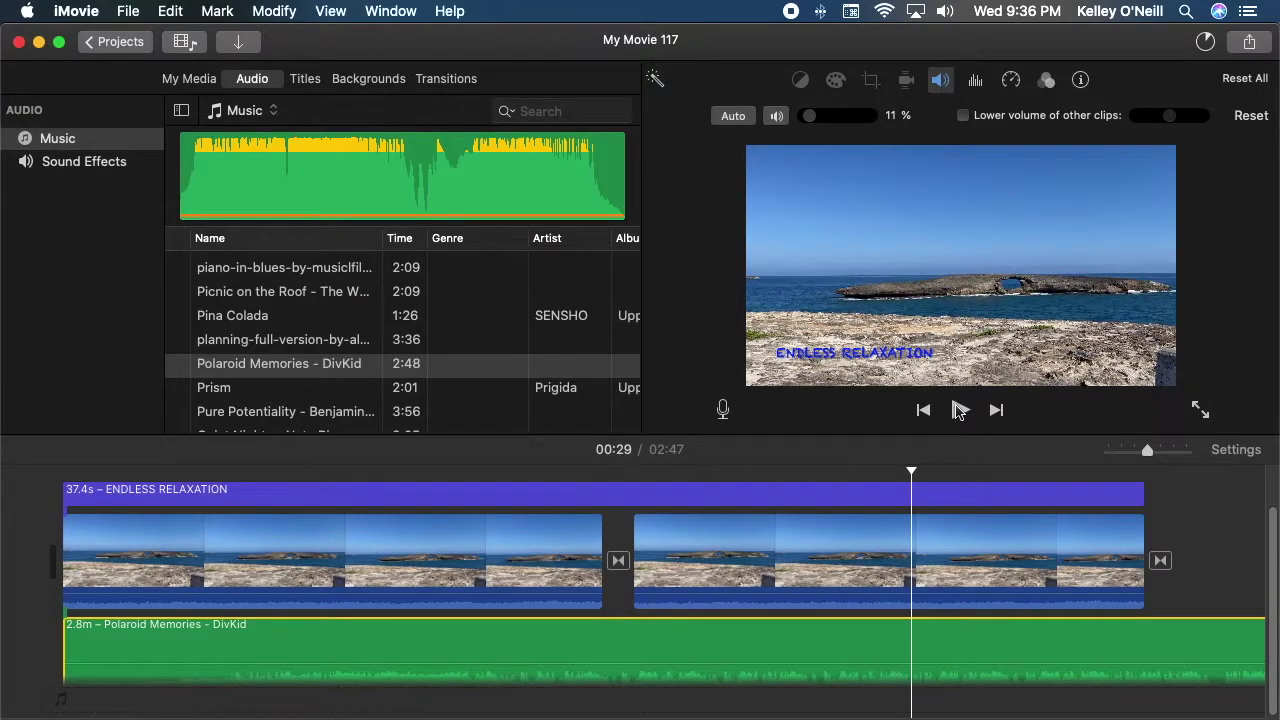
pyautogui.click(797, 607)
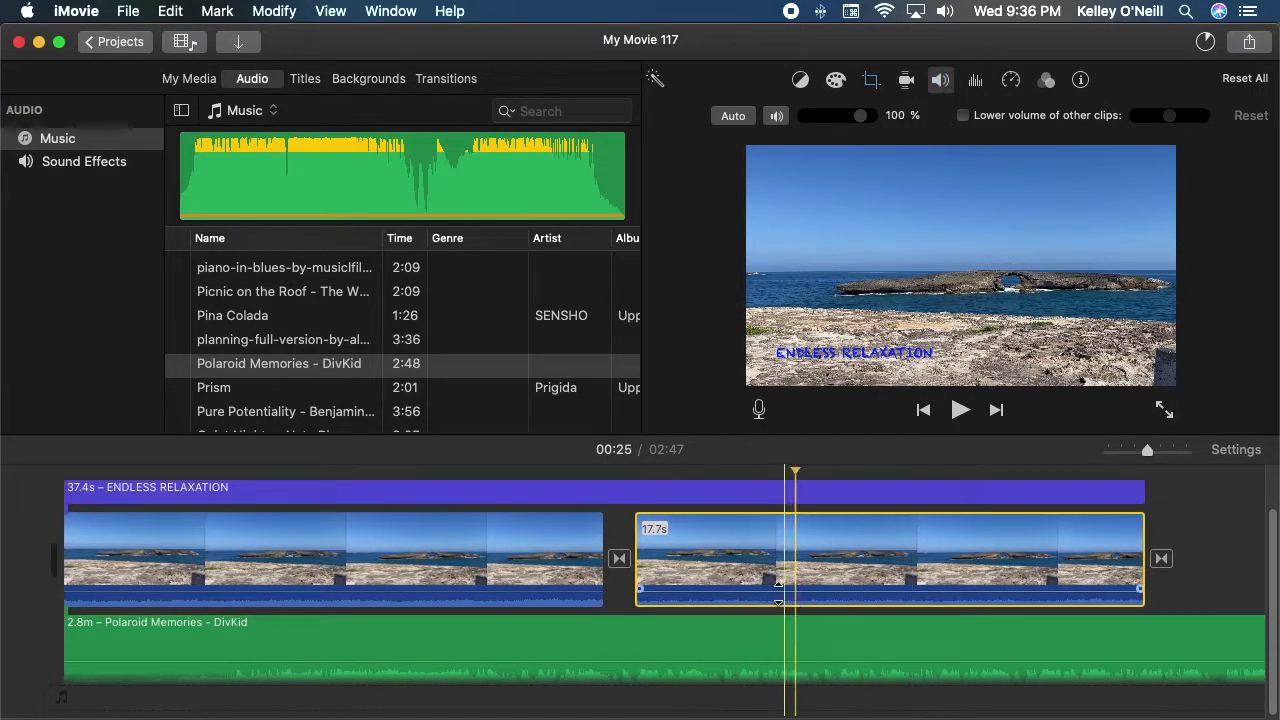
pyautogui.click(258, 12)
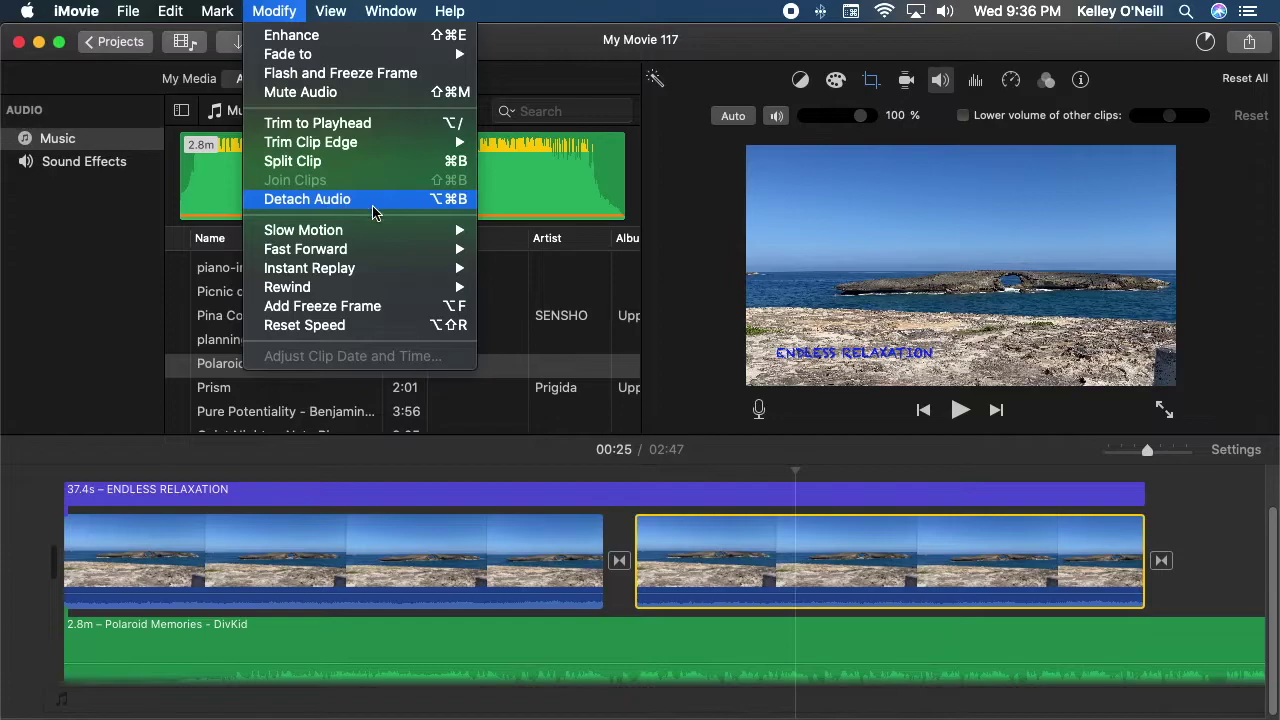
pyautogui.moveTo(346, 236)
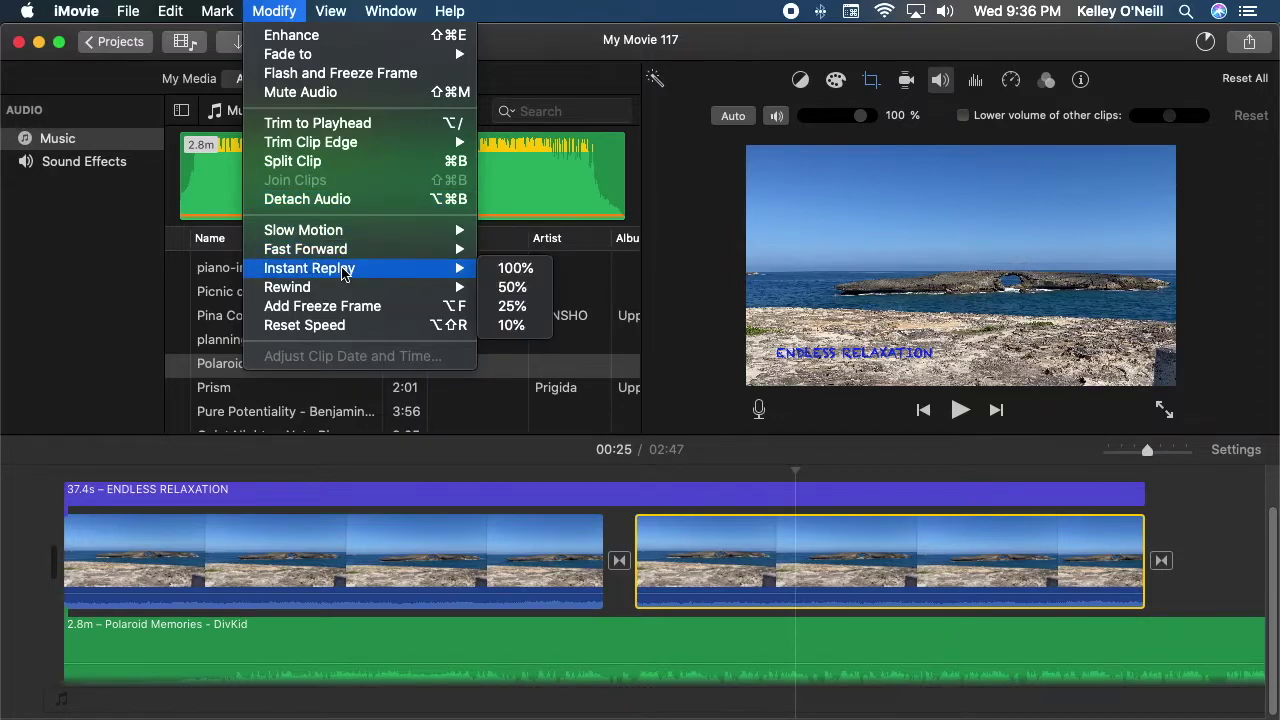
pyautogui.click(62, 487)
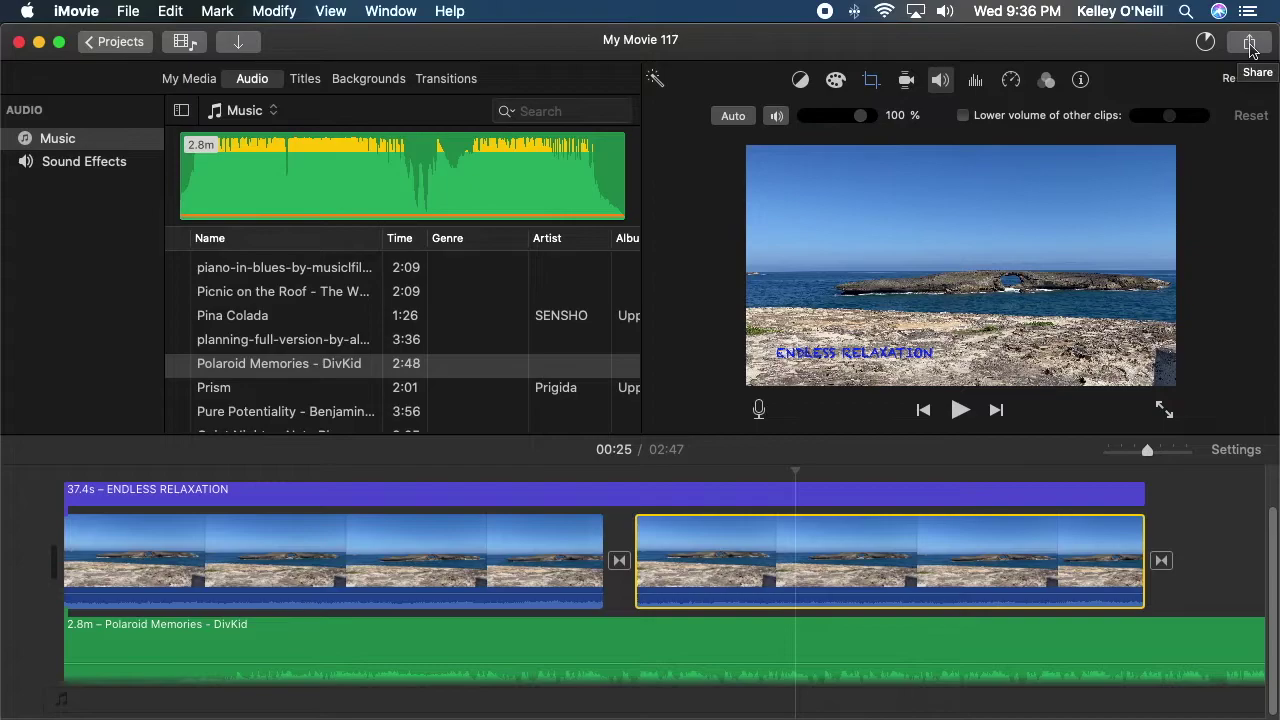
# Start a Share > Export File of the movie, keeping the resolution at 1080p.
pyautogui.click(1250, 45)
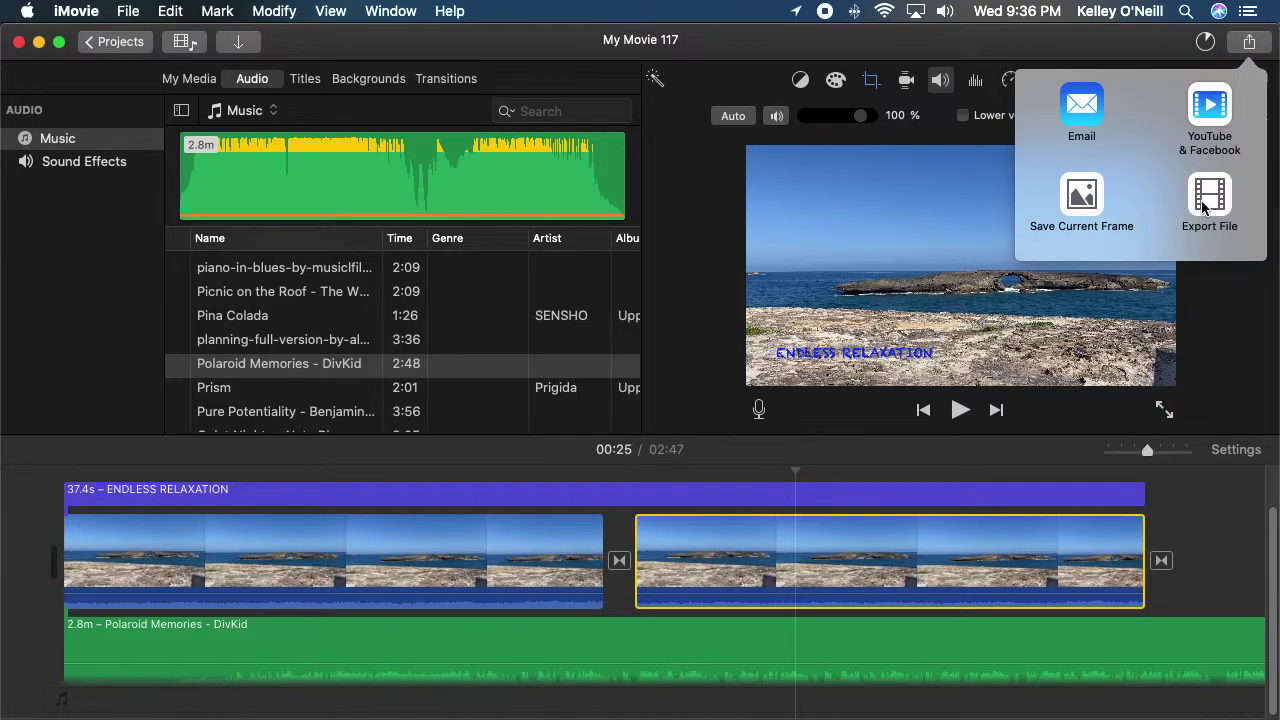
pyautogui.click(1207, 200)
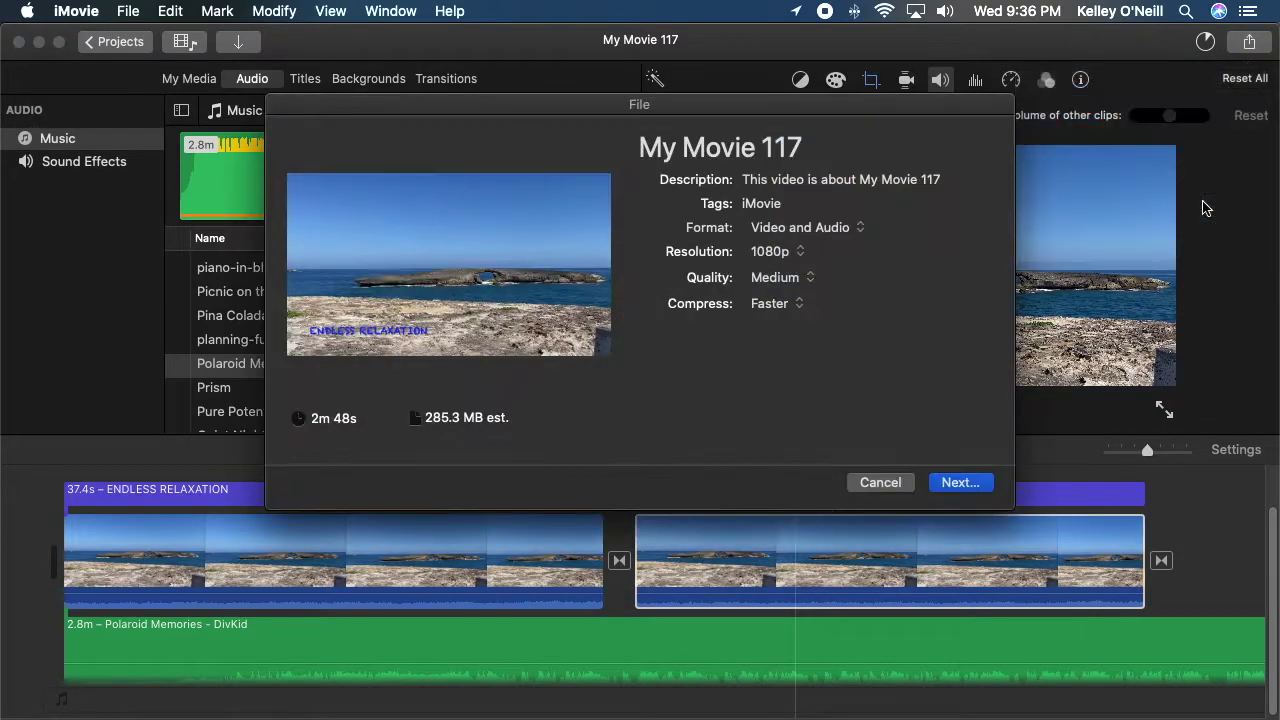
pyautogui.click(752, 177)
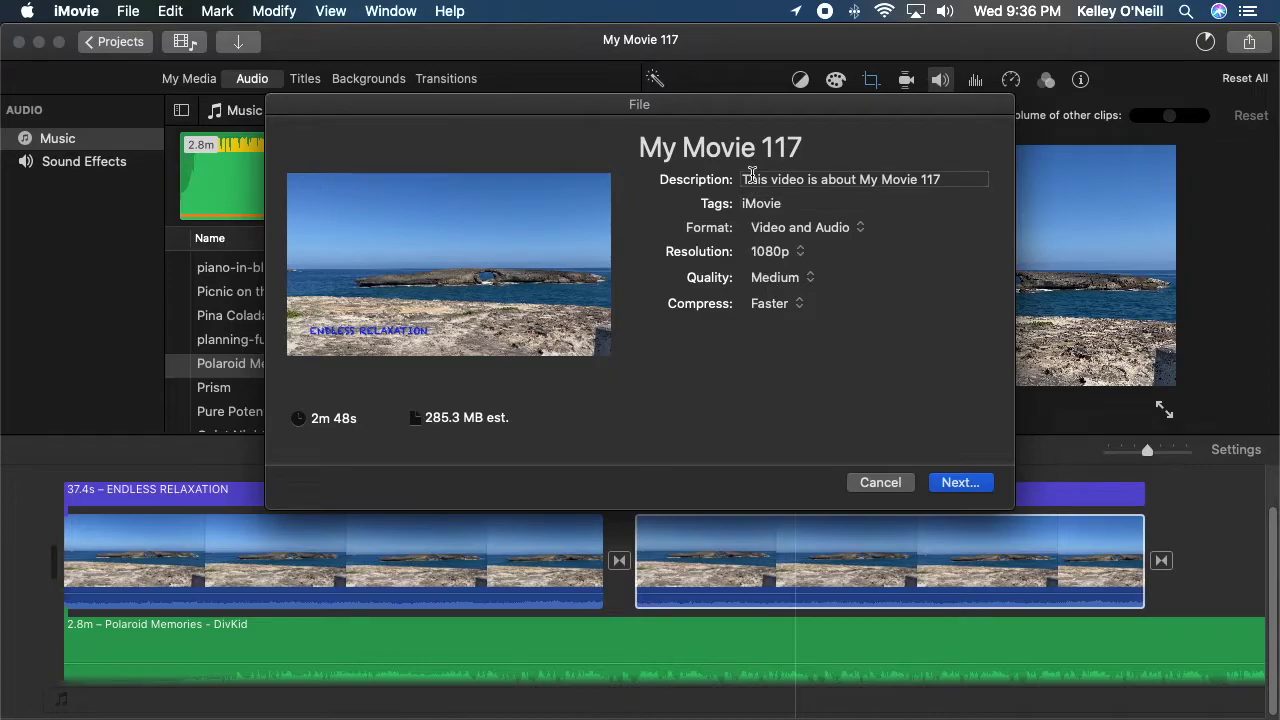
pyautogui.click(800, 252)
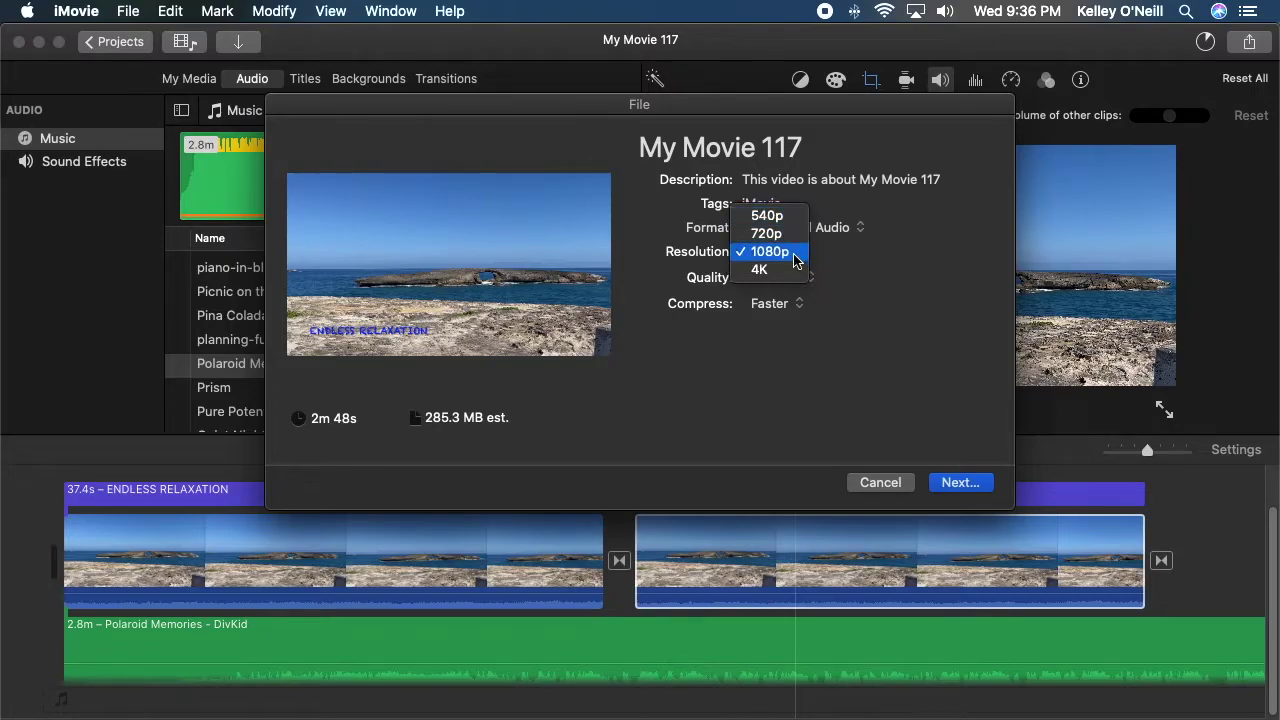
pyautogui.click(795, 255)
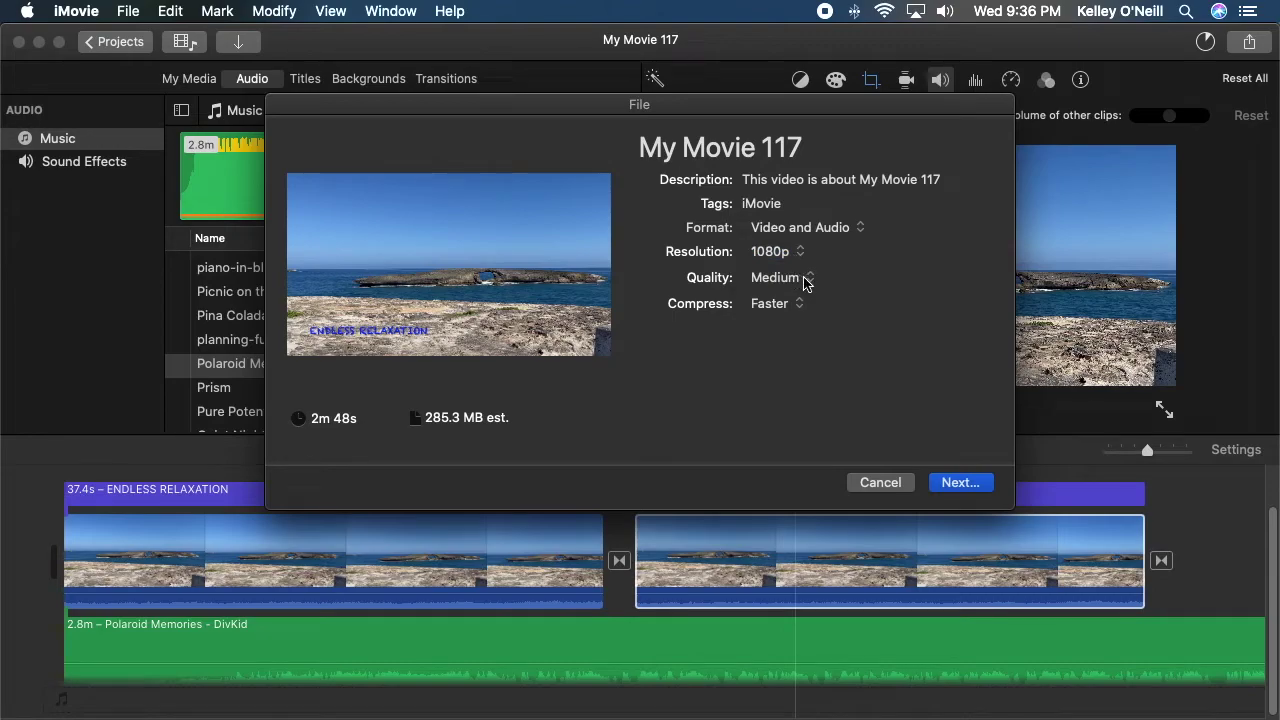
# Set the export quality to Medium and compression to Faster.
pyautogui.click(806, 281)
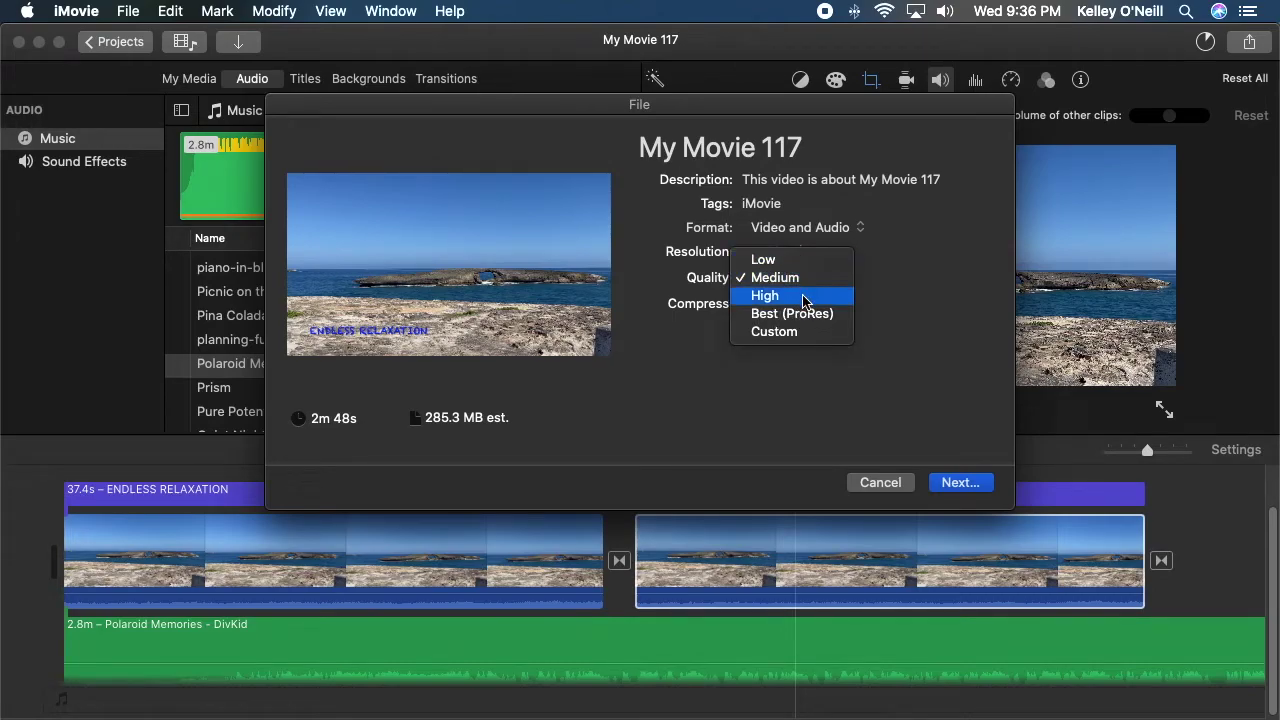
pyautogui.click(803, 299)
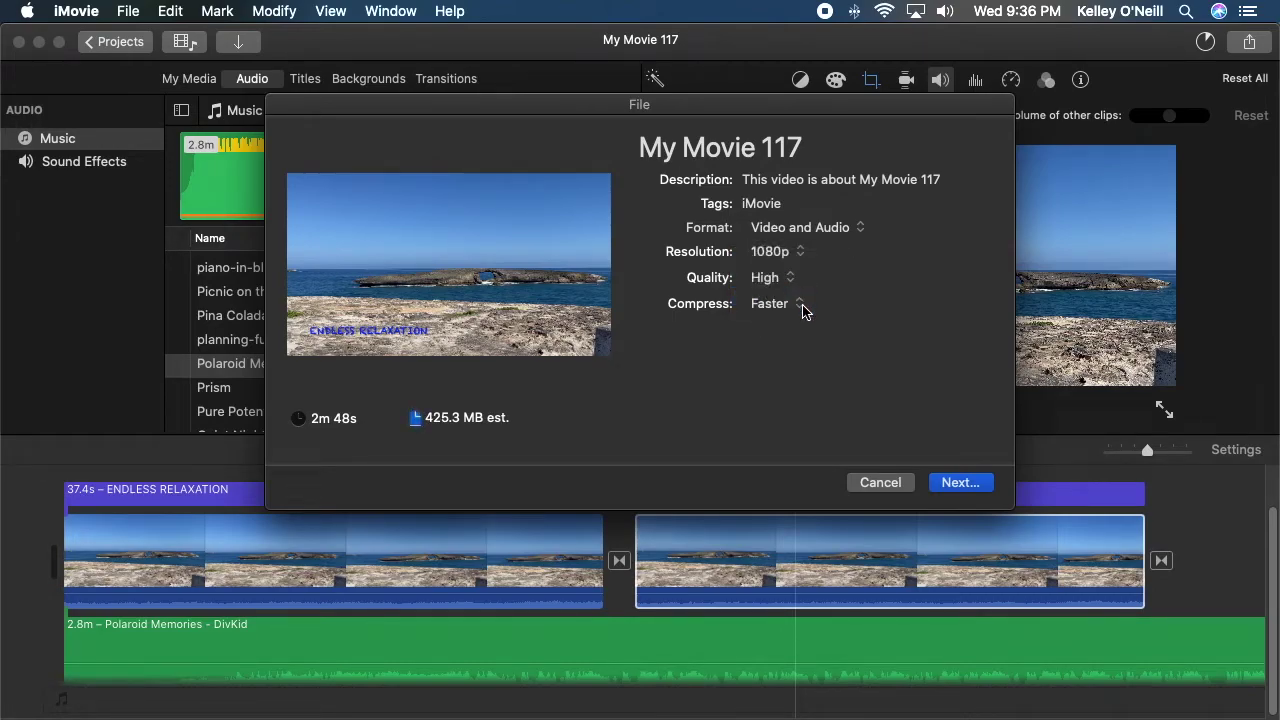
pyautogui.click(803, 309)
pyautogui.click(799, 324)
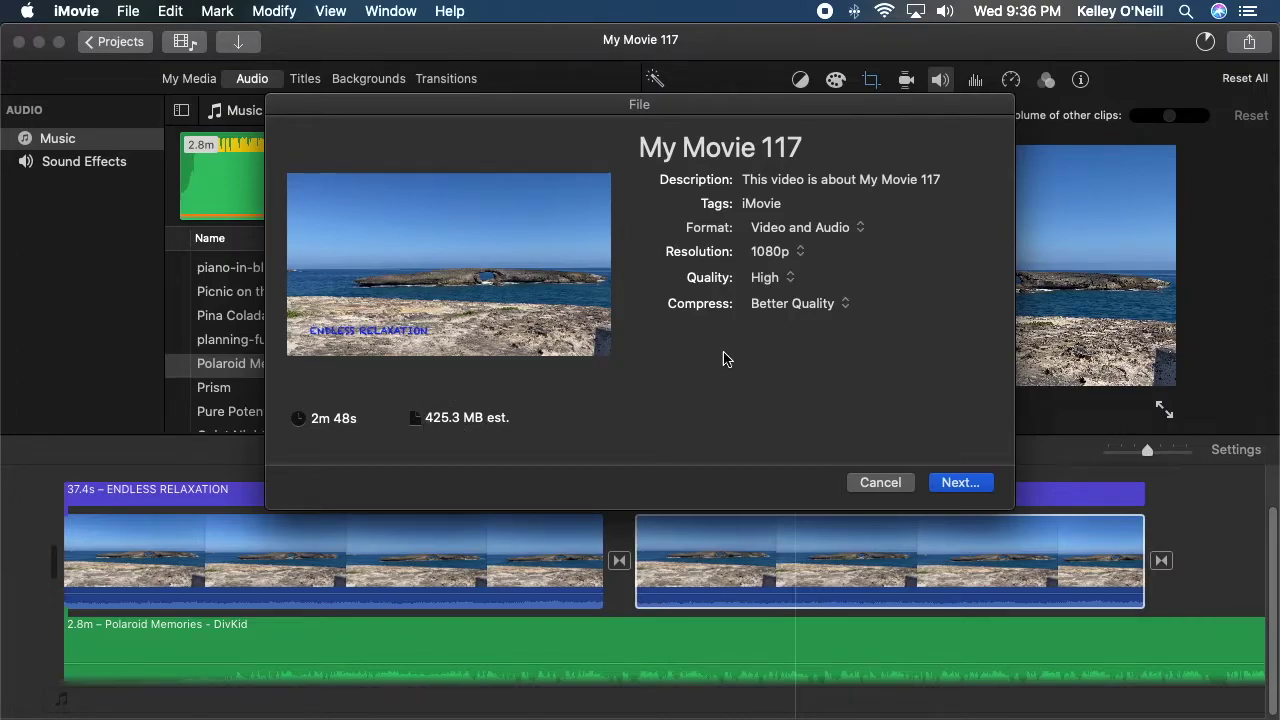
pyautogui.click(842, 308)
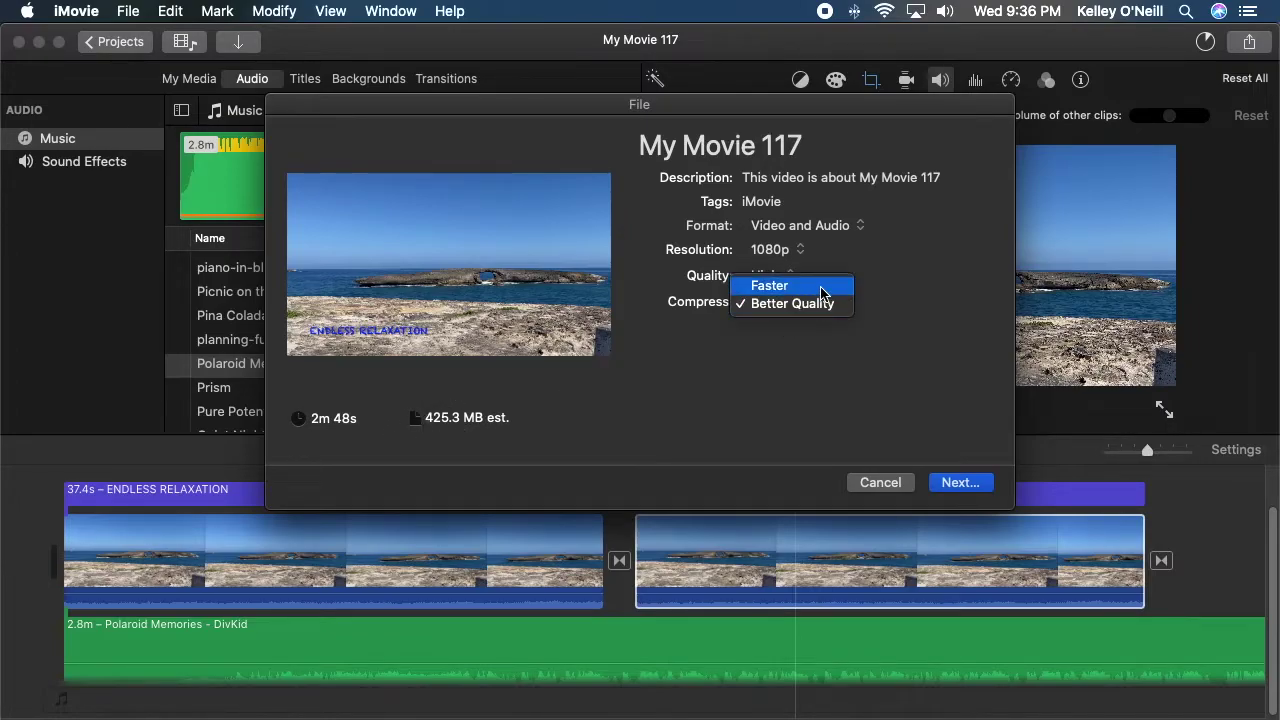
pyautogui.click(822, 288)
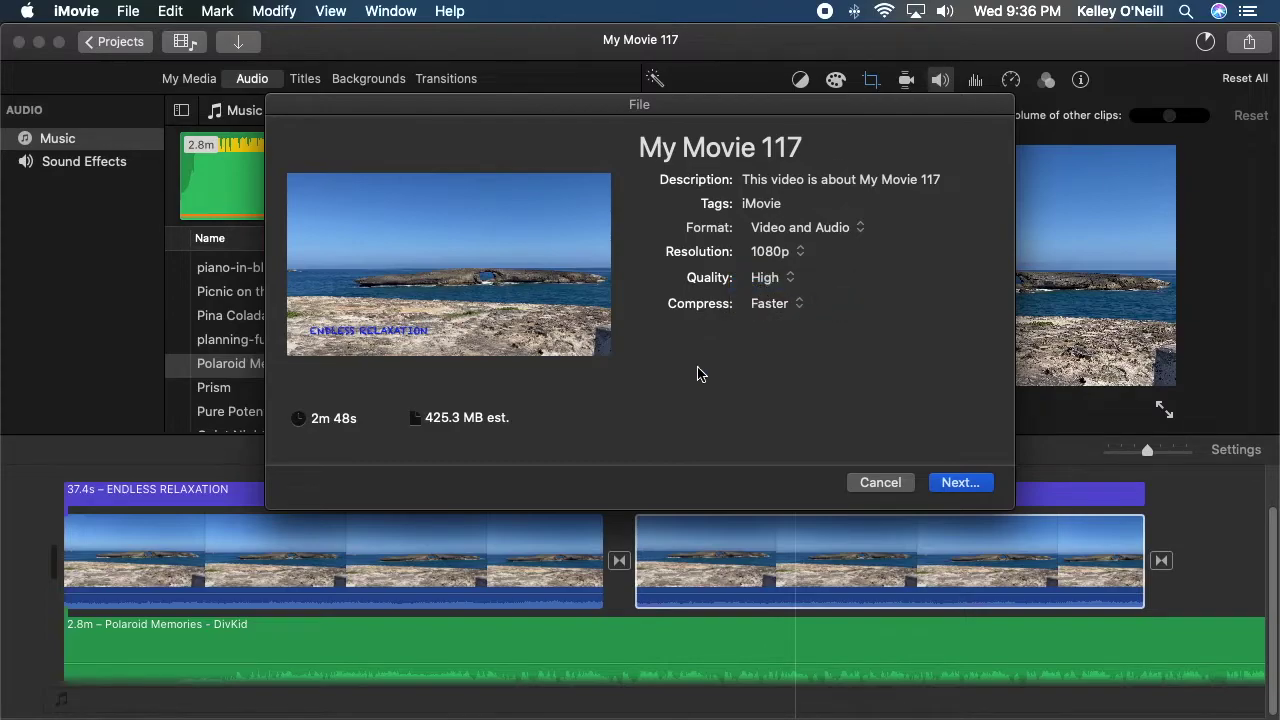
pyautogui.click(787, 280)
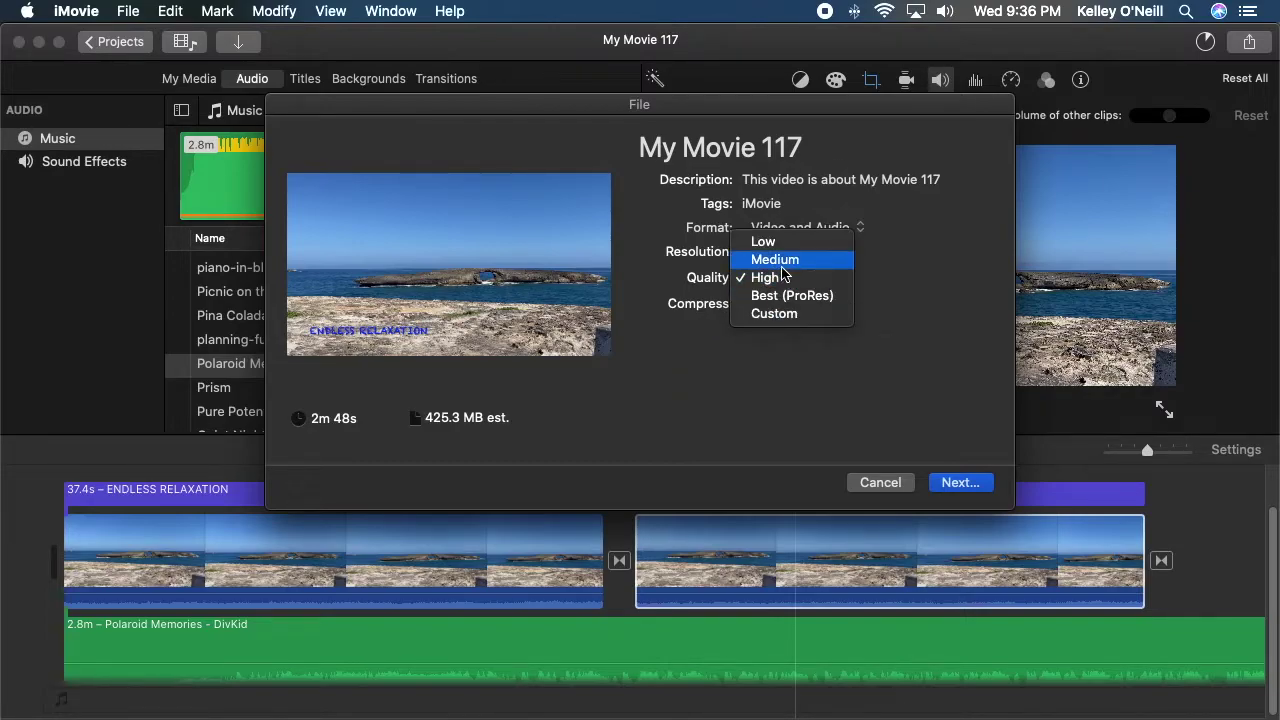
pyautogui.click(787, 262)
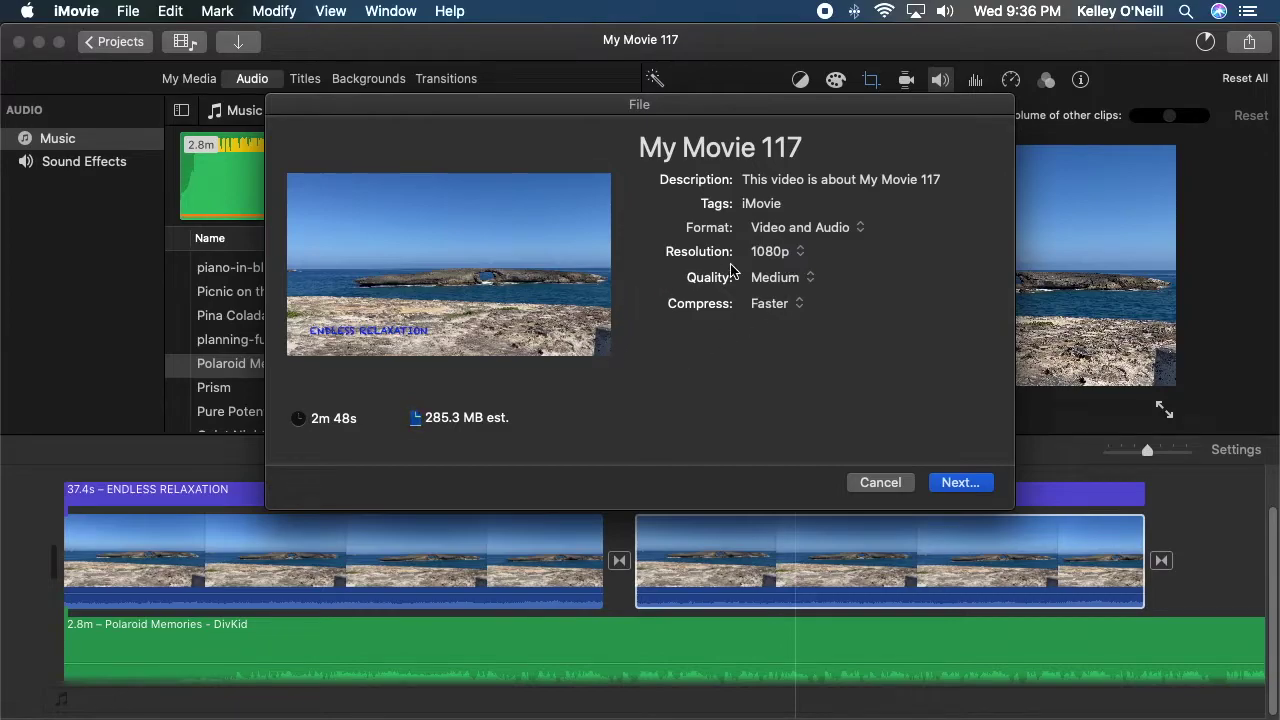
# Save the exported movie as My Movie 117 on the Desktop.
pyautogui.click(975, 484)
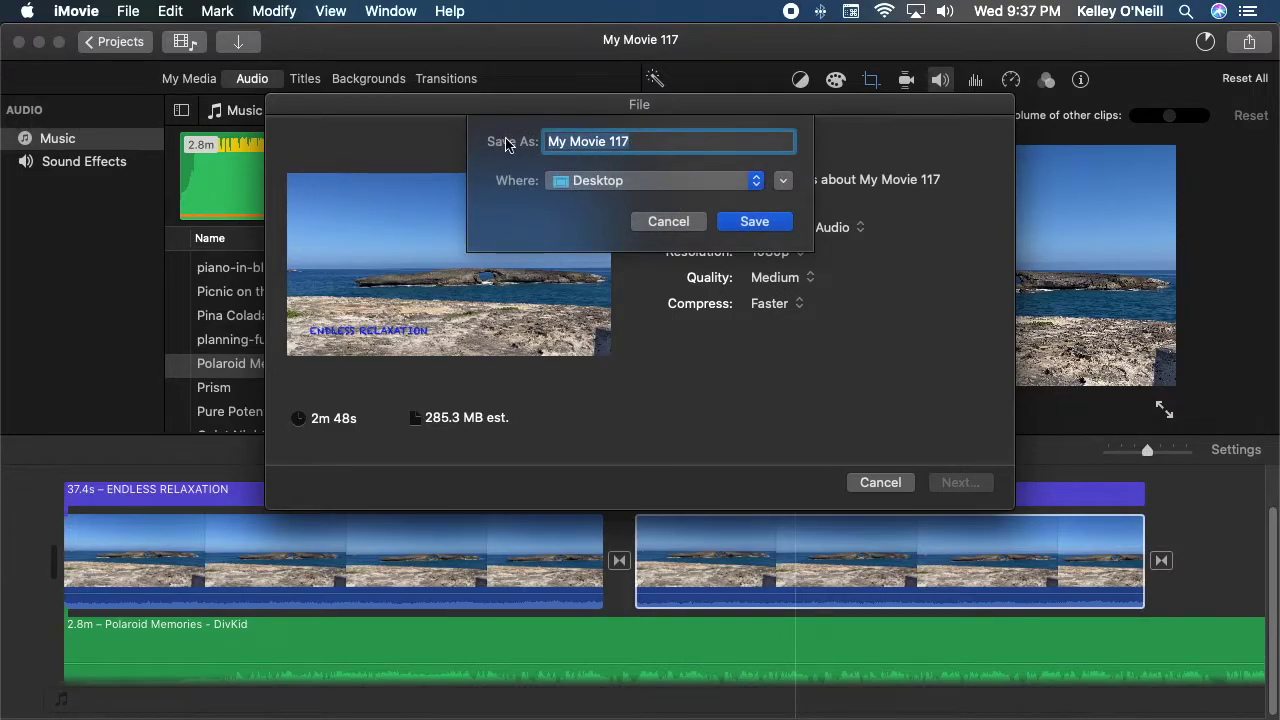
pyautogui.click(753, 222)
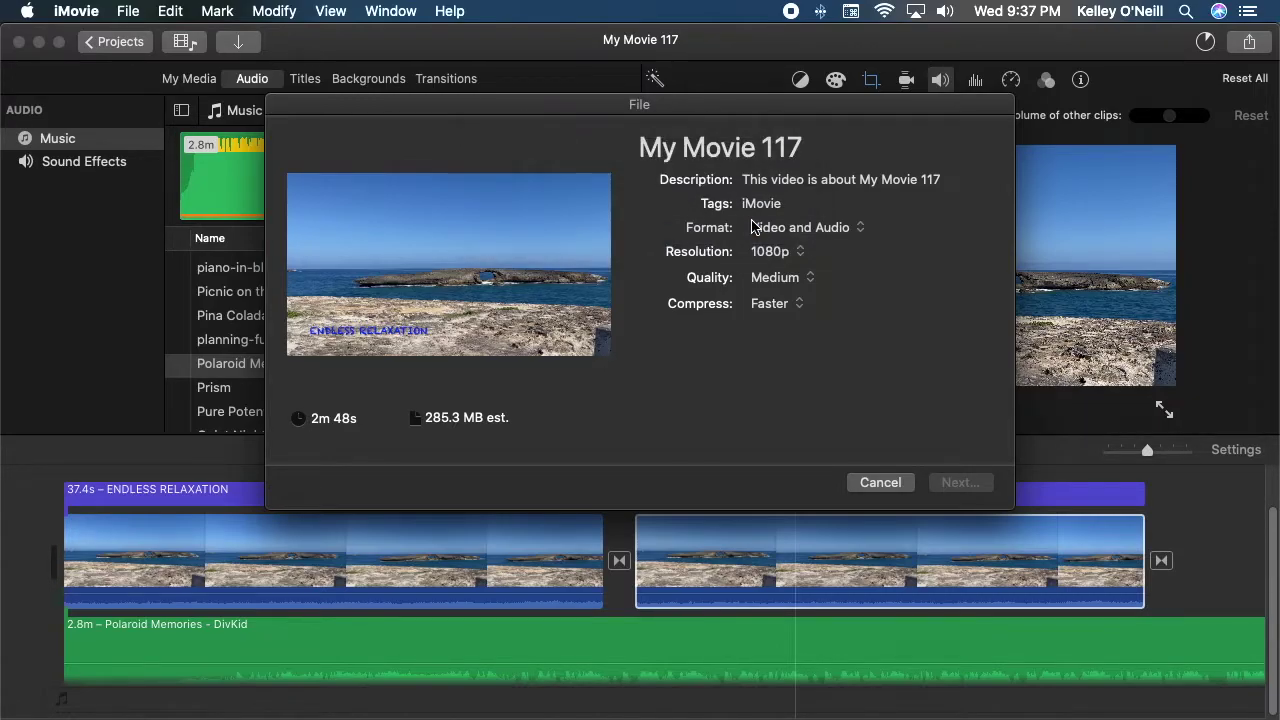